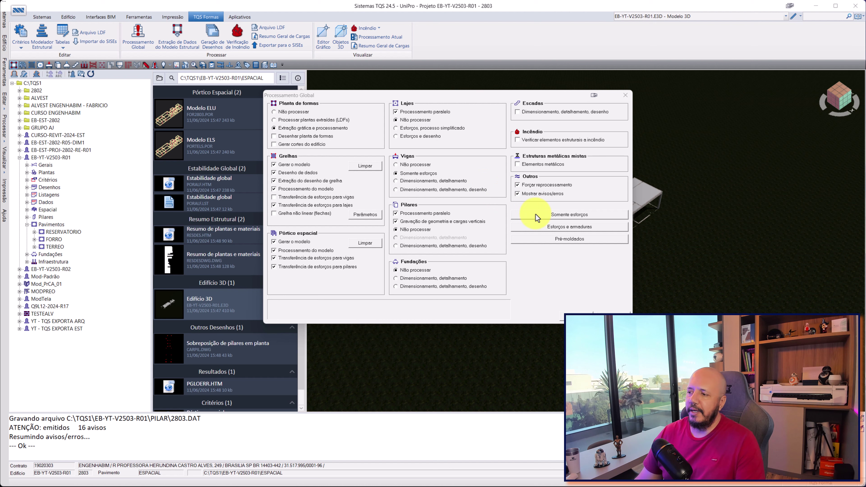
- Review the Processamento Global settings, moving the dialog around without running any processing
click(473, 99)
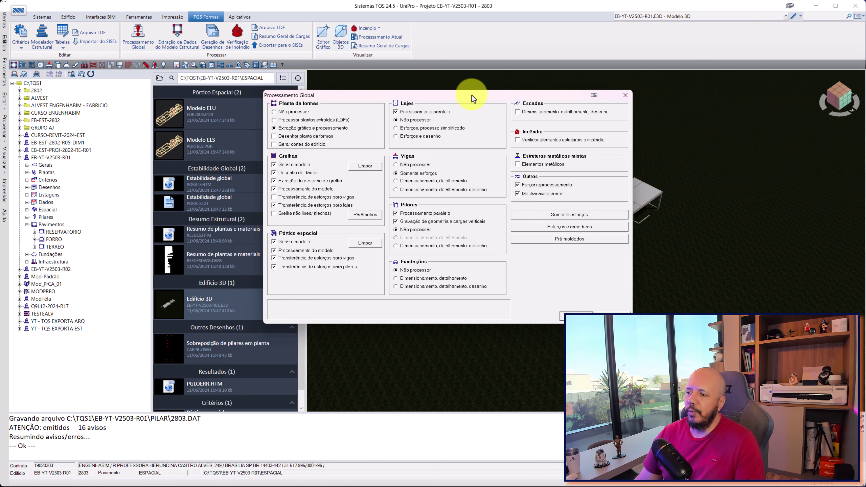
drag(472, 95, 467, 90)
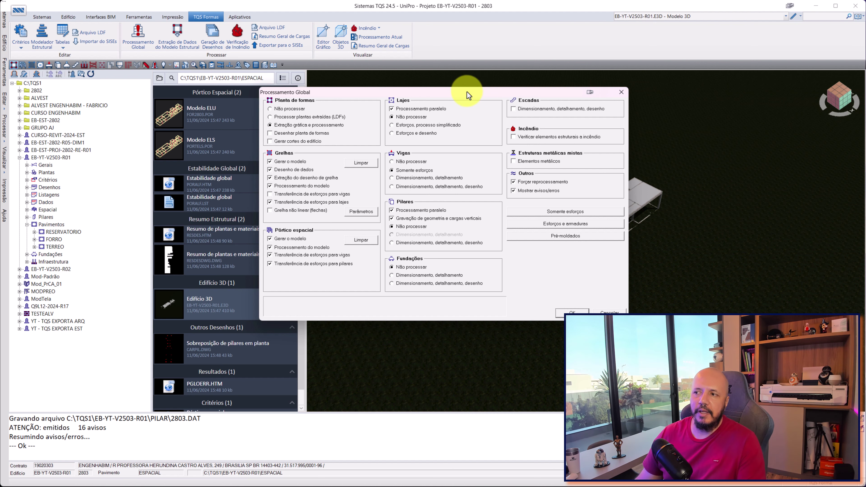
drag(467, 92, 488, 105)
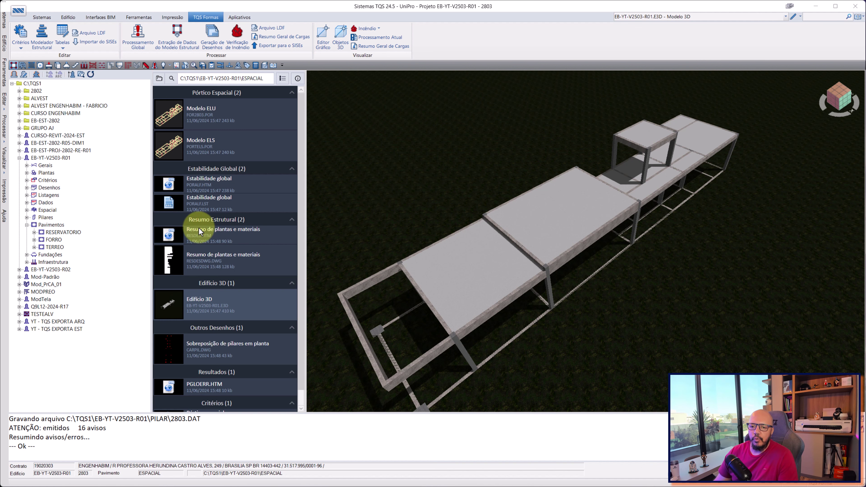
- Open the TERREO floor's structural model and select pillar P6 (30/14)
click(55, 247)
double_click(224, 115)
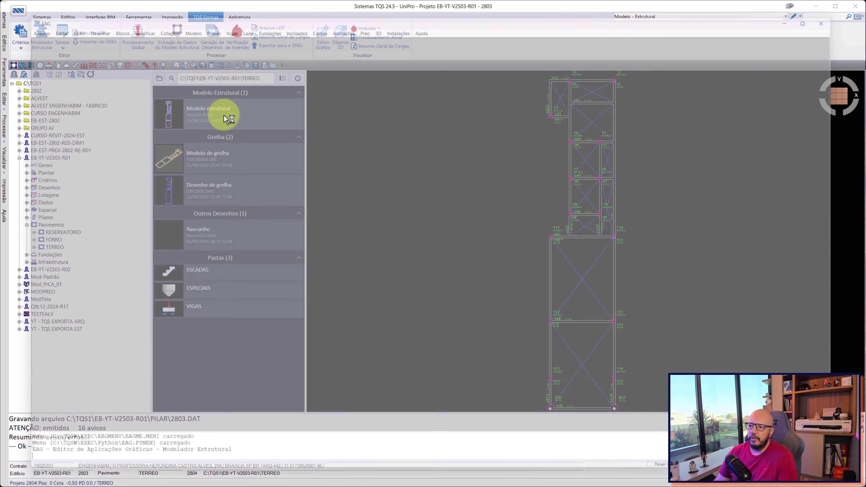
scroll(521, 180, up, 3)
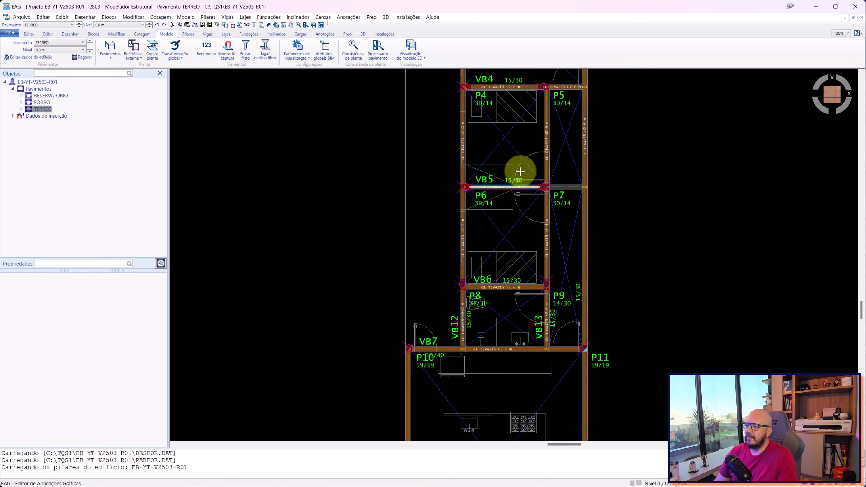
scroll(516, 170, up, 3)
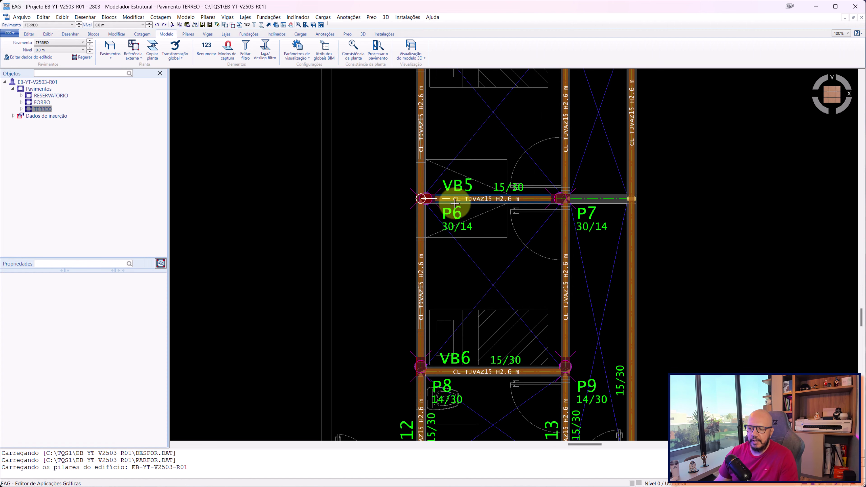
scroll(491, 205, up, 1)
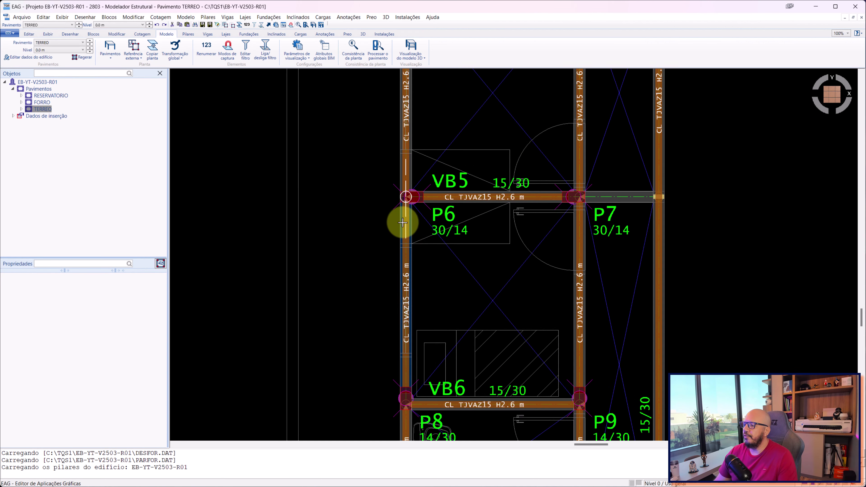
scroll(409, 214, up, 2)
scroll(406, 201, up, 2)
click(412, 142)
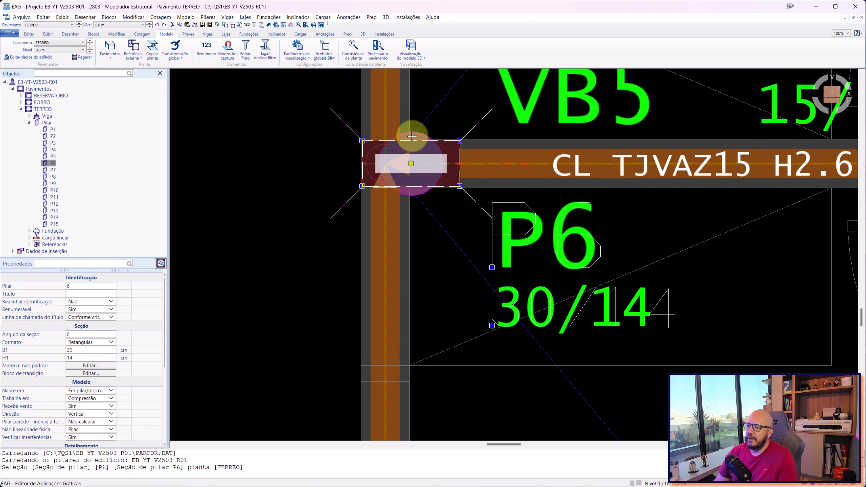
- Recentre the plan on the P4–P10 area, clear the selection and close the modeller
scroll(459, 178, down, 2)
scroll(597, 188, down, 2)
middle_drag(638, 187, 481, 214)
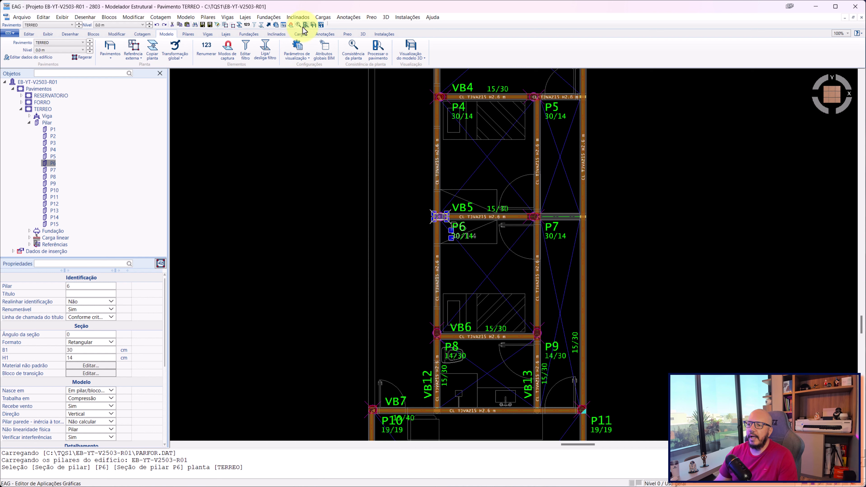
middle_drag(559, 139, 552, 158)
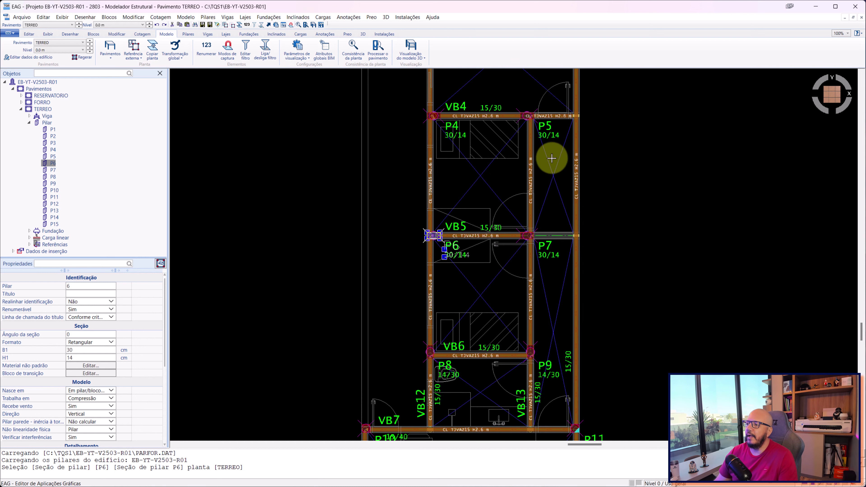
click(644, 131)
click(672, 135)
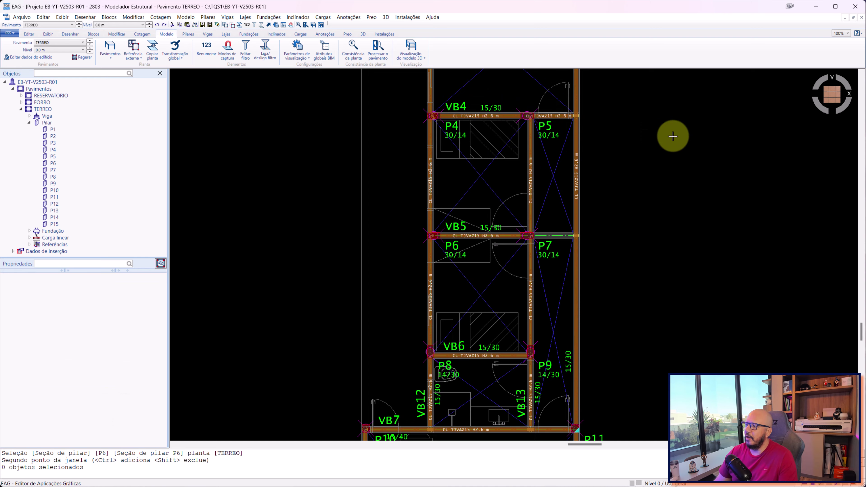
click(857, 7)
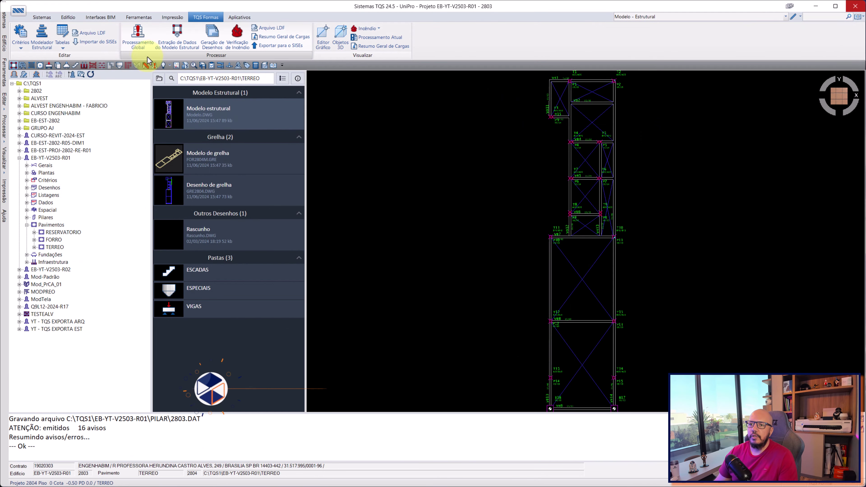
- Cancel out of Processamento Global, view the Modelo ELU and Modelo ELS frame models, then reopen processing
click(145, 48)
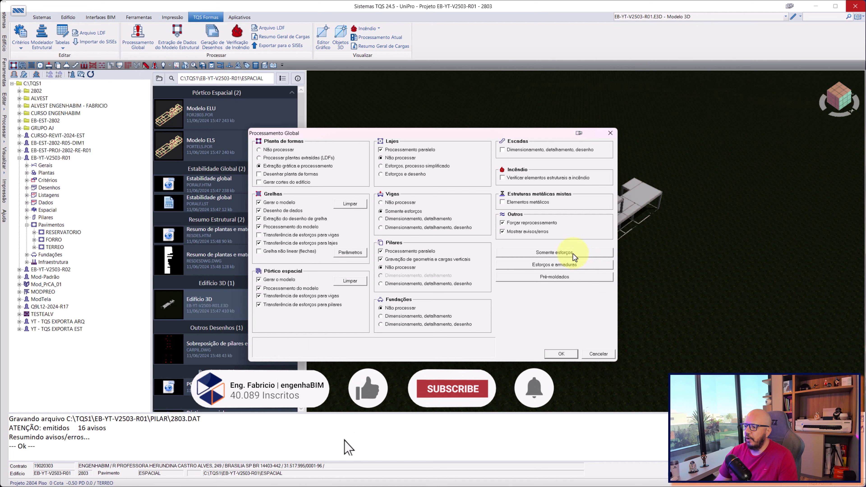
click(599, 354)
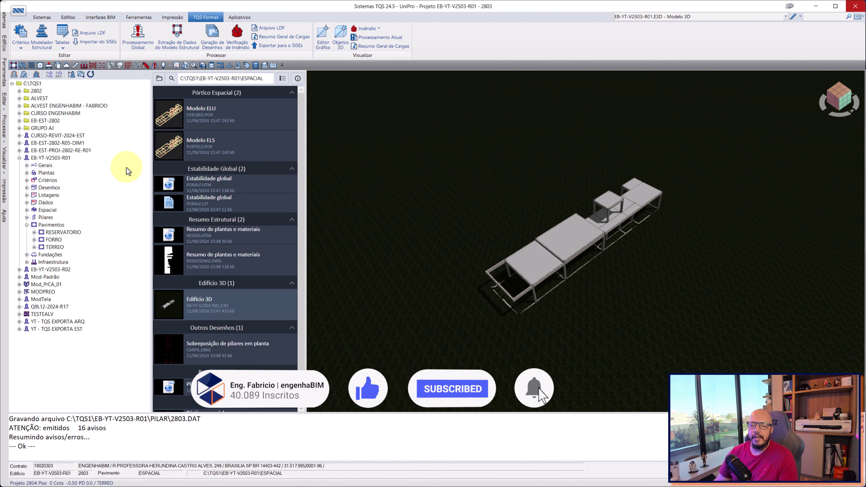
click(228, 118)
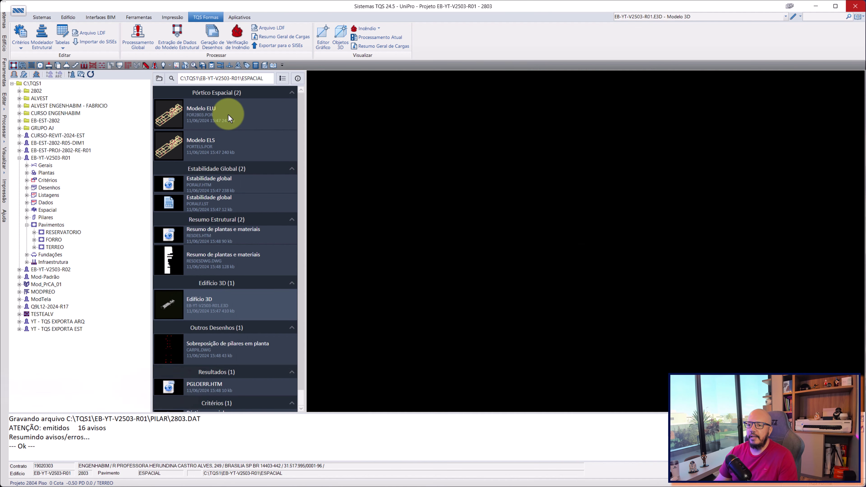
click(219, 145)
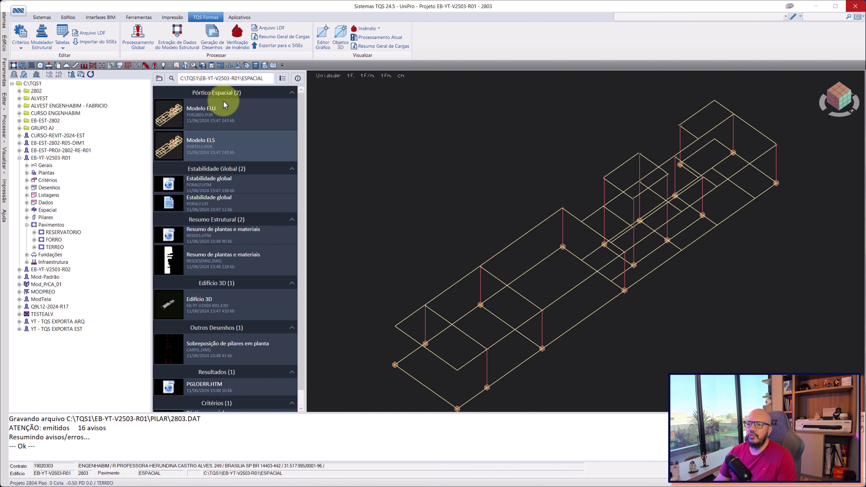
click(134, 34)
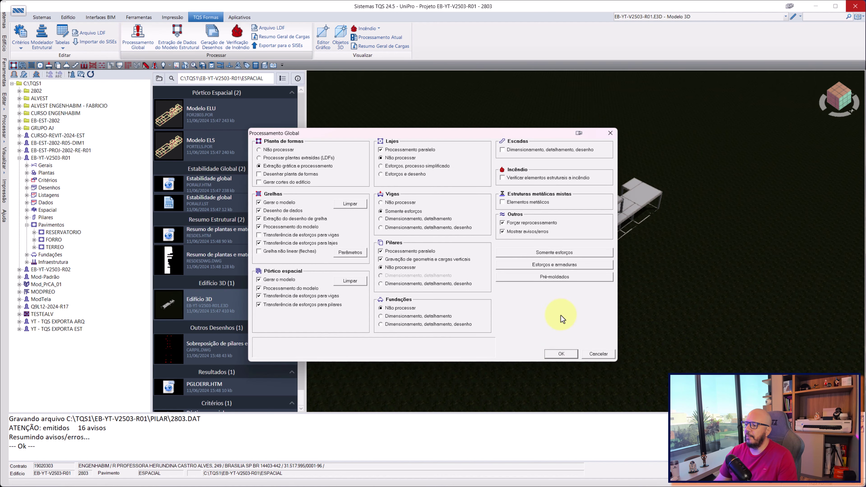
- Apply the Esforços e armaduras preset for analysis, design, detailing and drawing of all elements
click(553, 266)
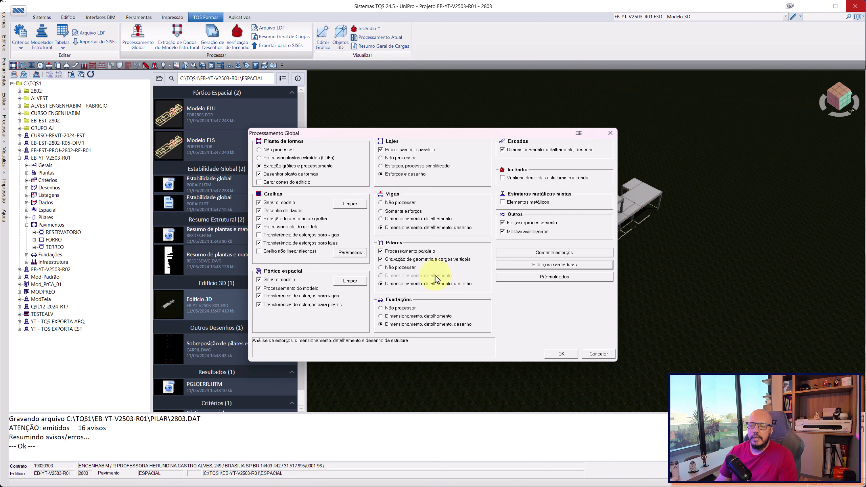
drag(444, 132, 436, 120)
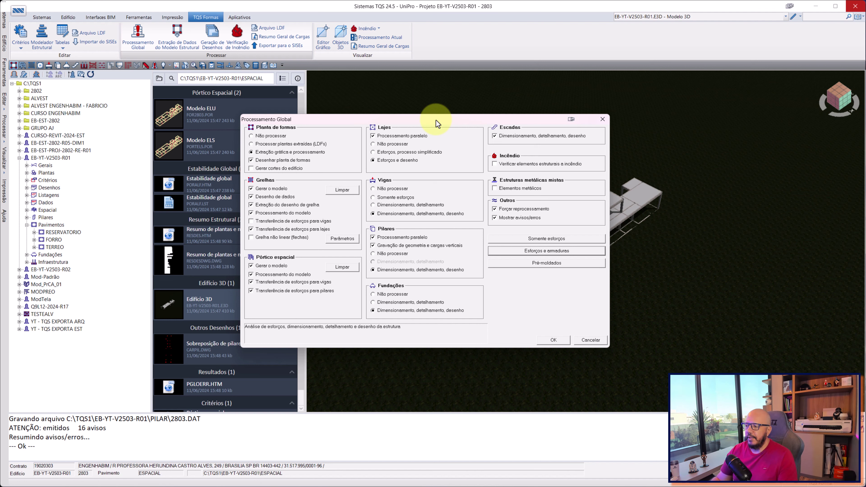
- Reapply Esforços e armaduras, set Fundações to Não processar, and start global processing
click(529, 251)
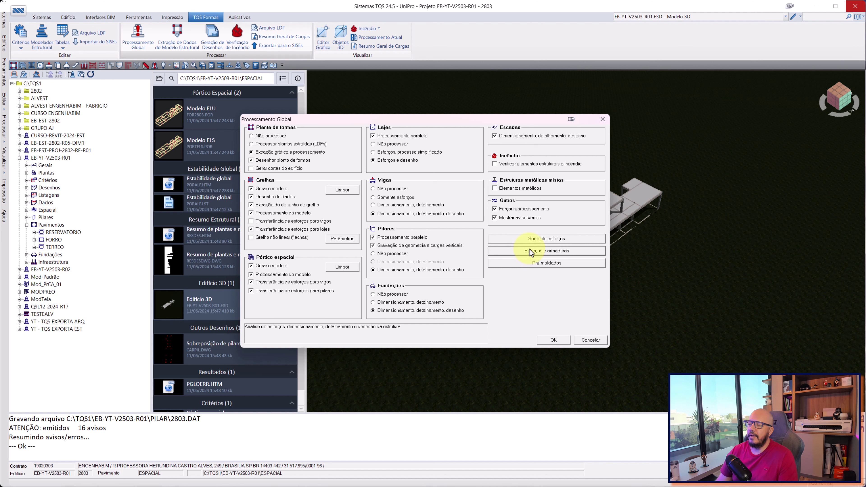
click(383, 295)
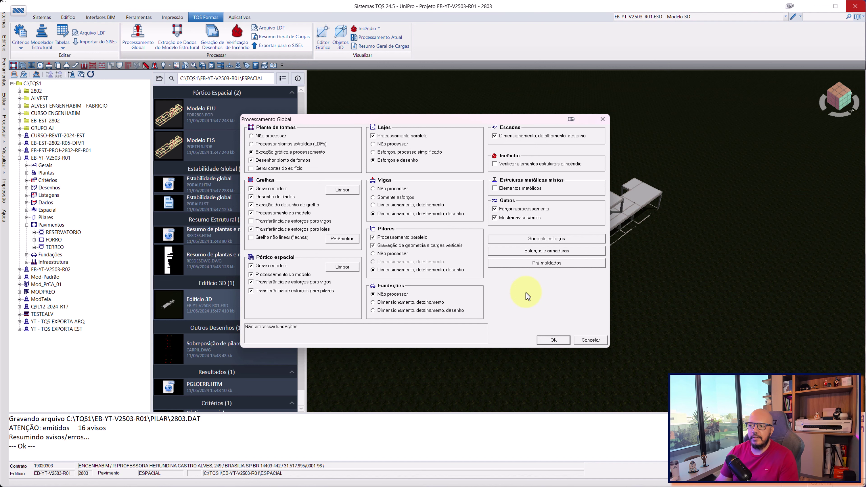
drag(466, 120, 368, 114)
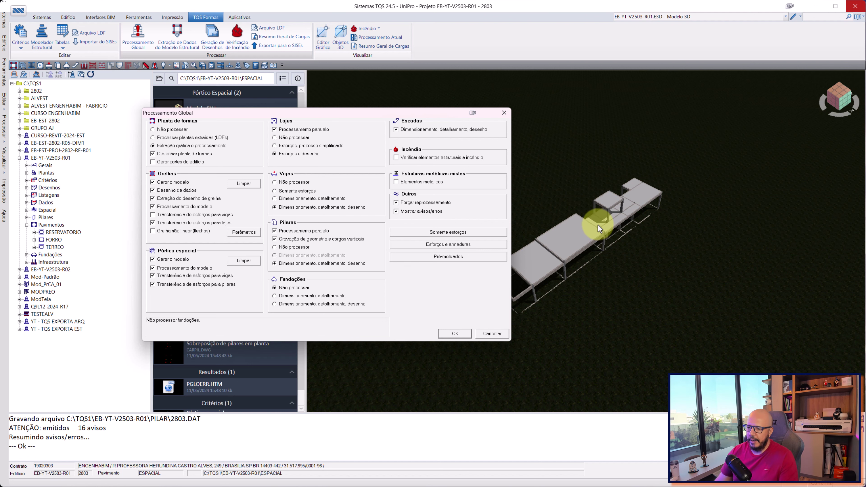
drag(339, 113, 513, 106)
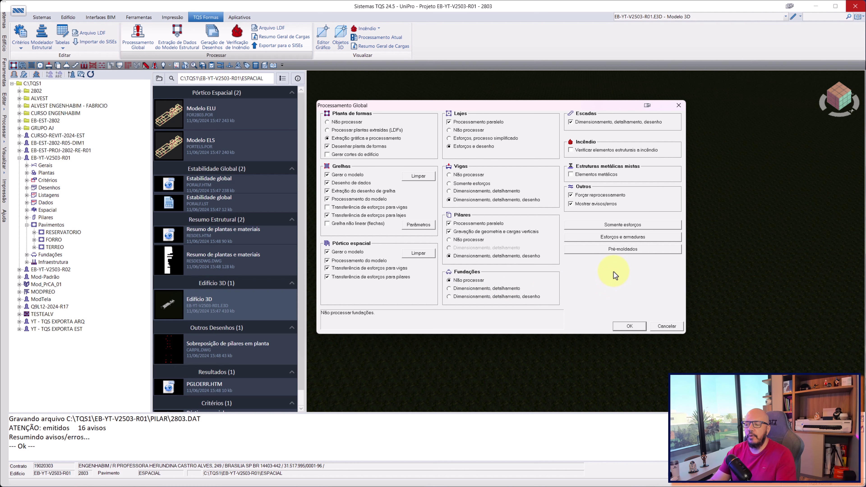
click(624, 326)
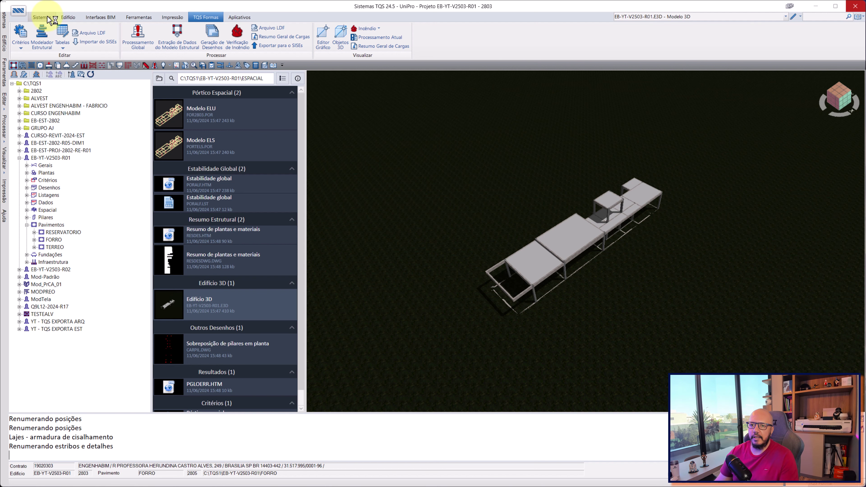
- Dismiss the processing warning and let the run finish with the PGLOERR summary
click(499, 267)
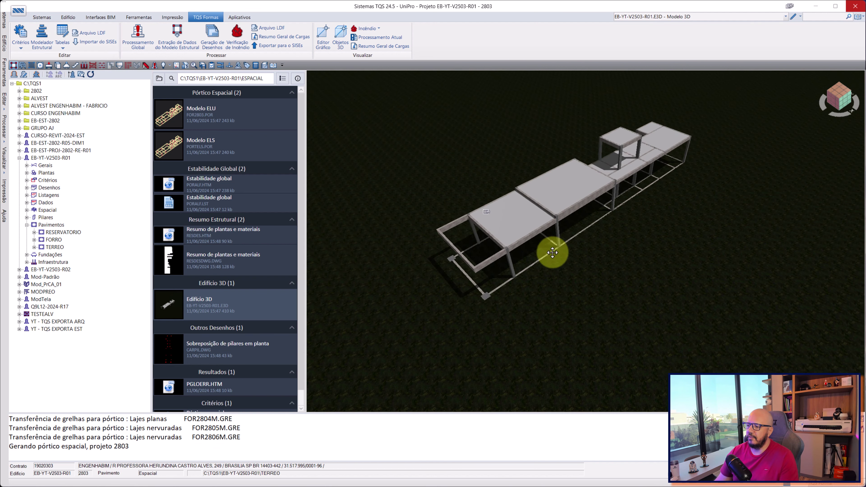
scroll(552, 253, down, 2)
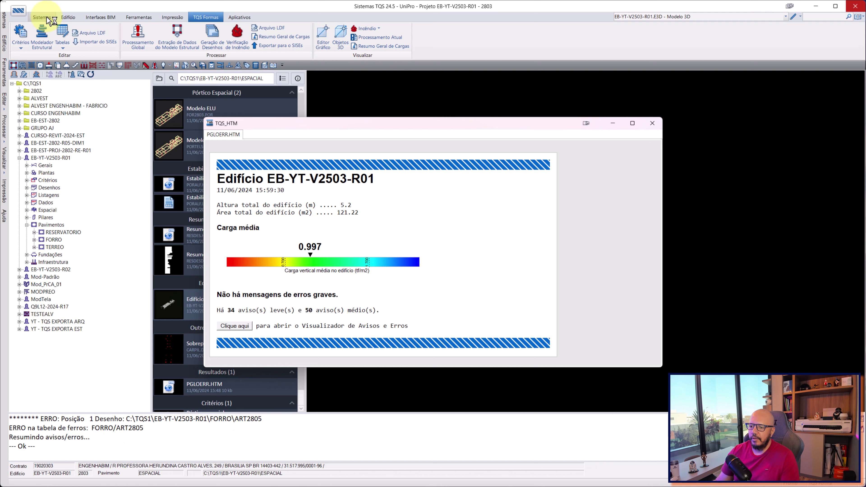
drag(244, 295, 339, 296)
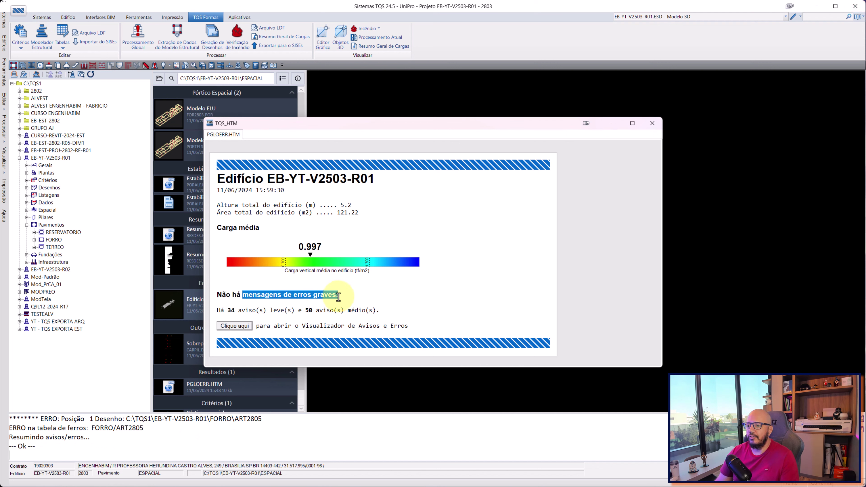
click(343, 296)
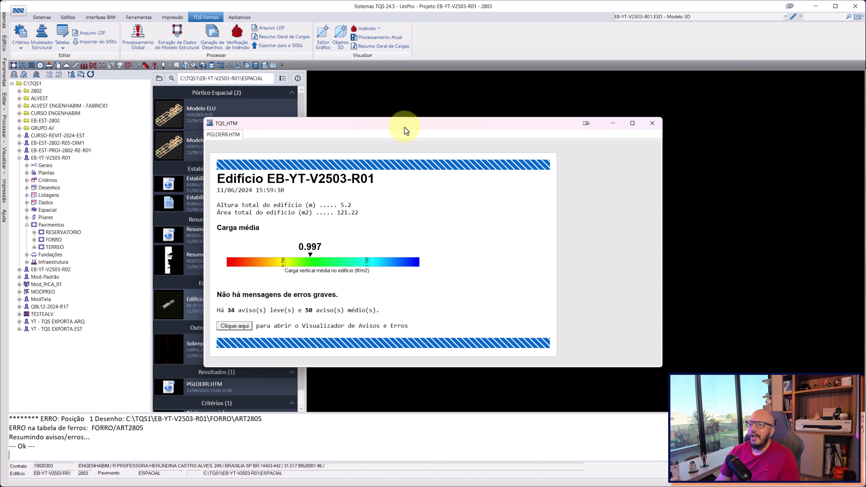
mouse_move(406, 122)
mouse_down()
mouse_move(459, 120)
mouse_move(427, 115)
mouse_up()
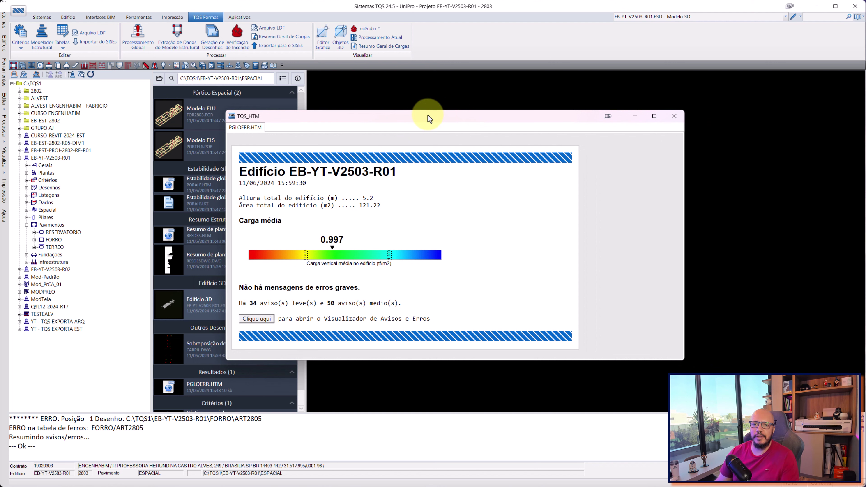
- Reposition the PGLOERR summary window while reviewing its 34 light and 50 medium warnings
drag(428, 115, 430, 104)
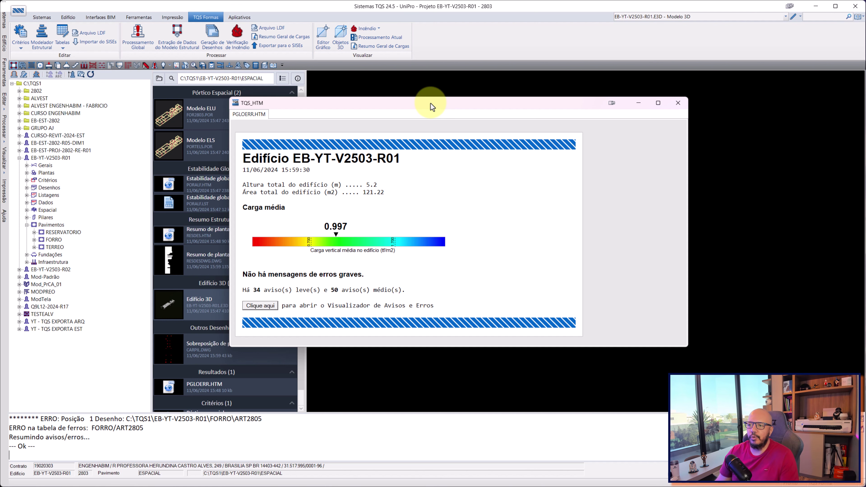
drag(430, 104, 426, 111)
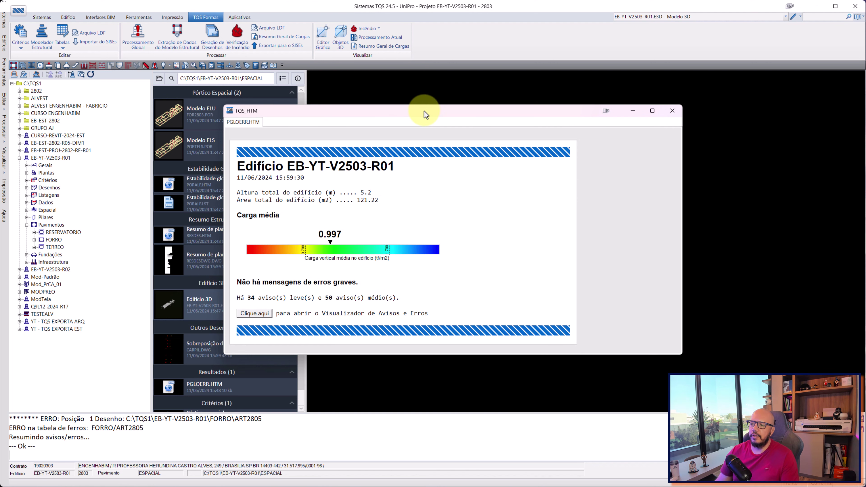
drag(425, 111, 414, 115)
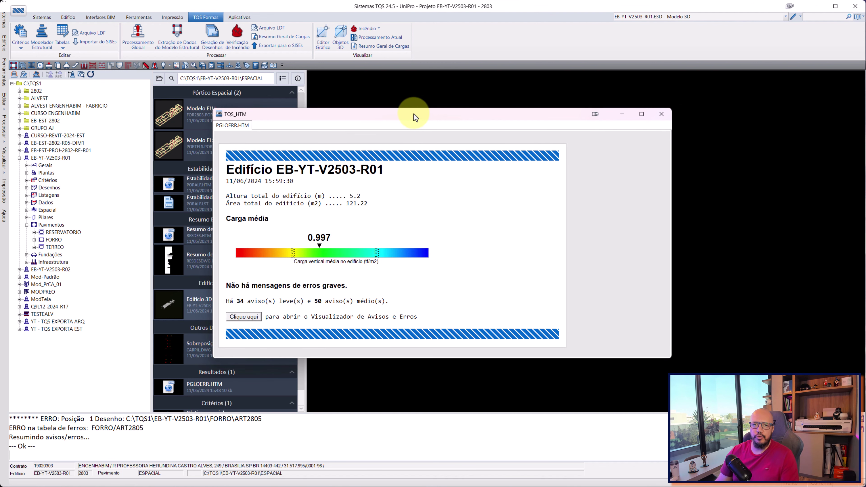
drag(413, 114, 404, 116)
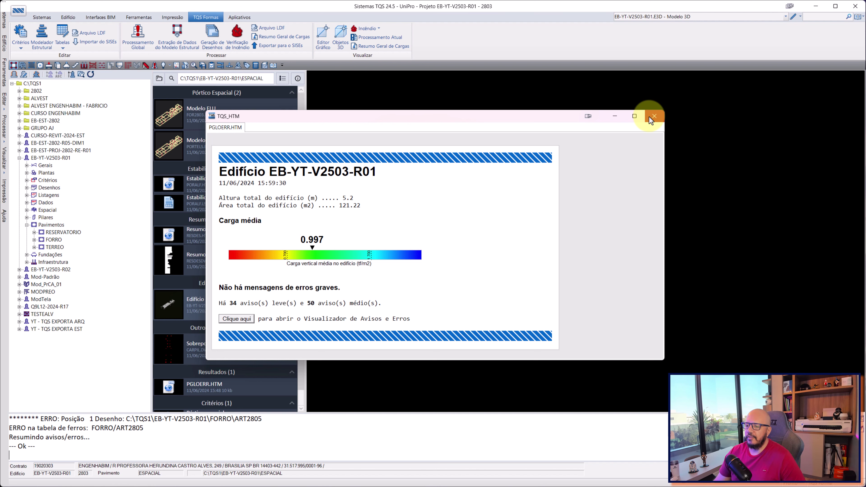
- Close the warnings summary and switch the Espacial model to the Pórtico-TQS system
click(650, 116)
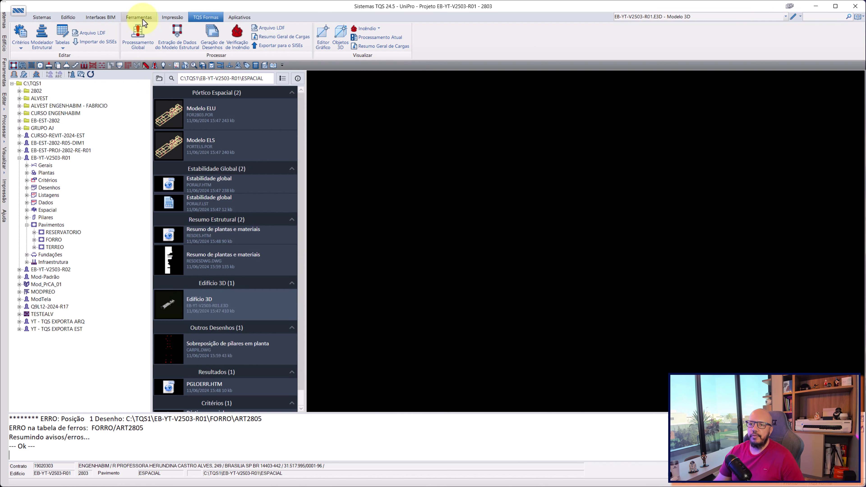
click(47, 213)
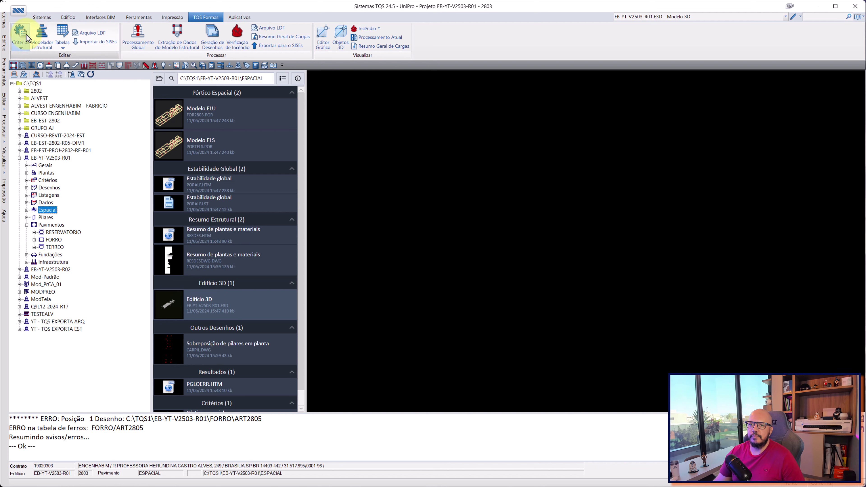
click(42, 19)
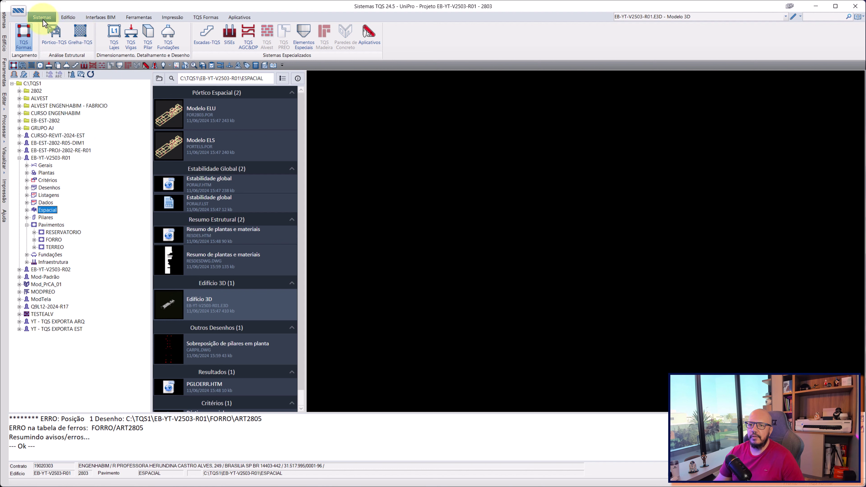
click(61, 37)
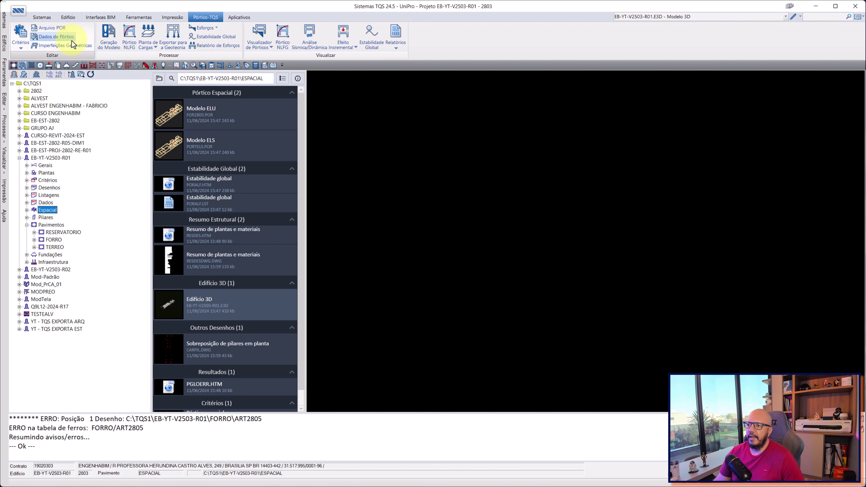
click(373, 44)
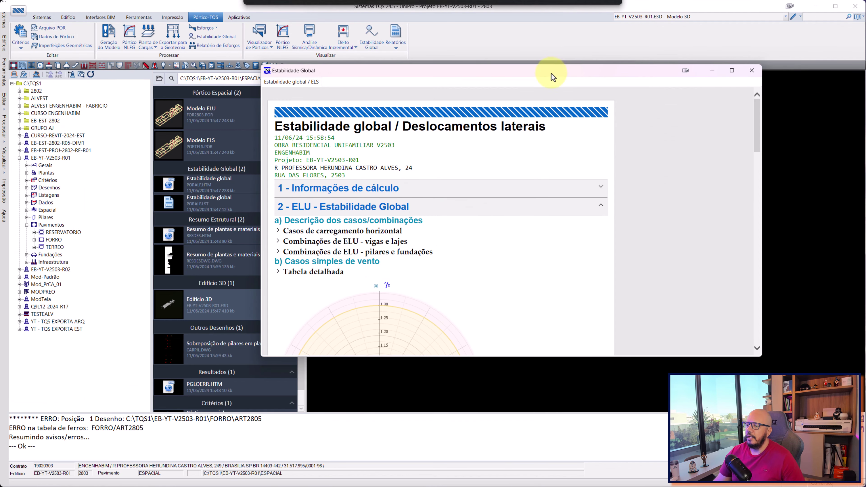
scroll(565, 229, down, 3)
scroll(564, 229, down, 2)
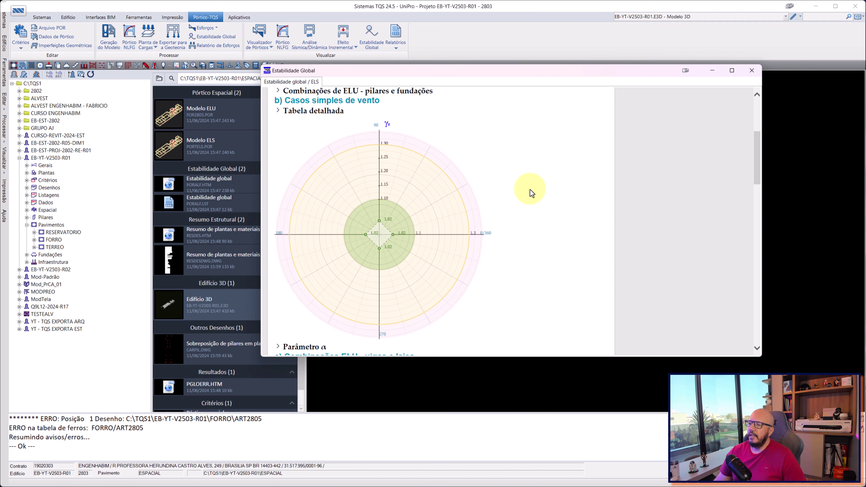
drag(477, 69, 485, 67)
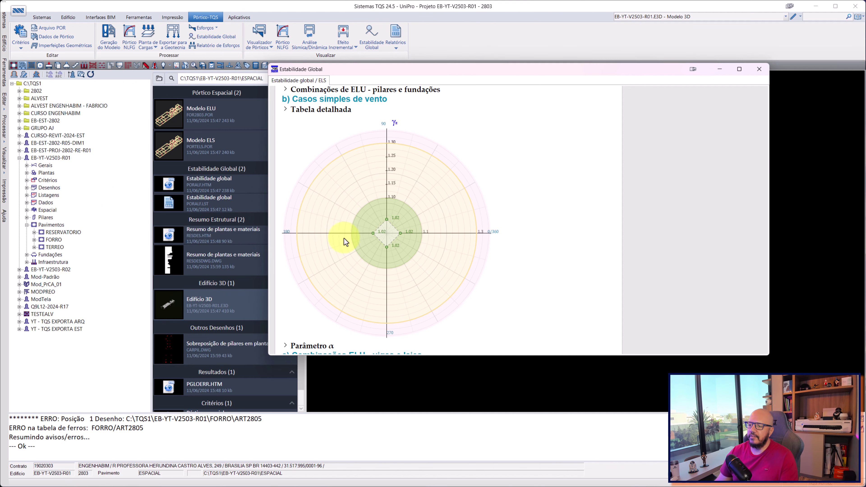
scroll(370, 230, up, 1)
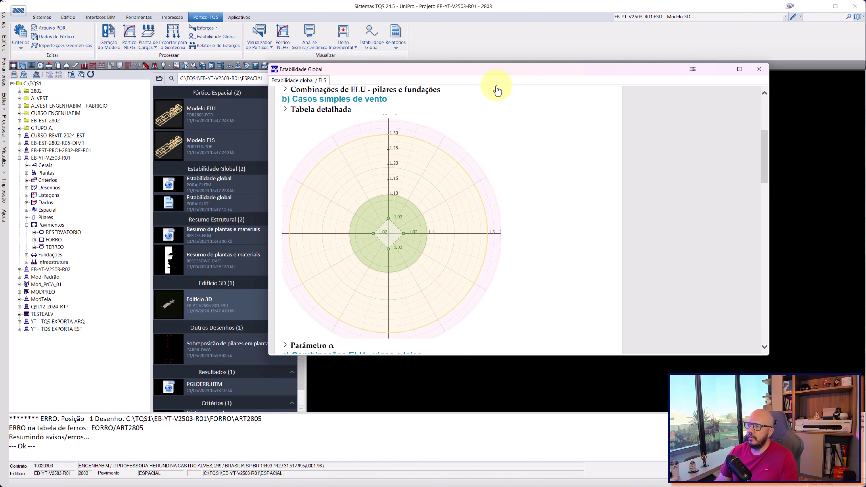
drag(506, 71, 530, 88)
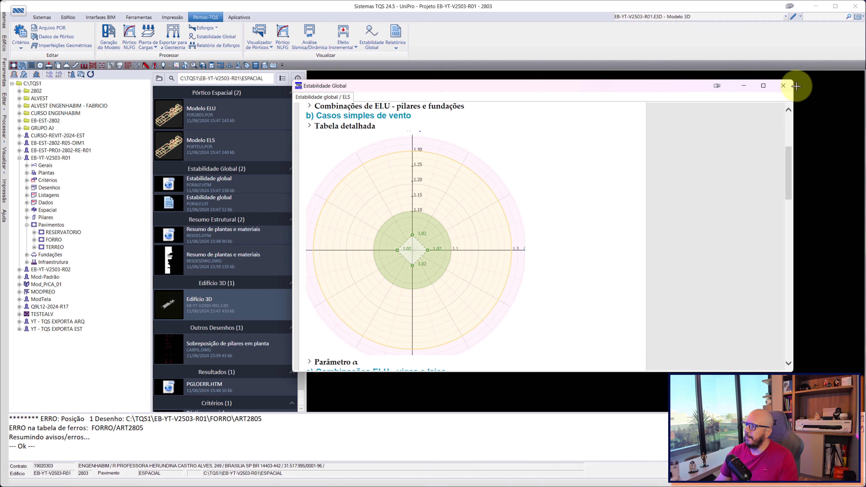
click(787, 87)
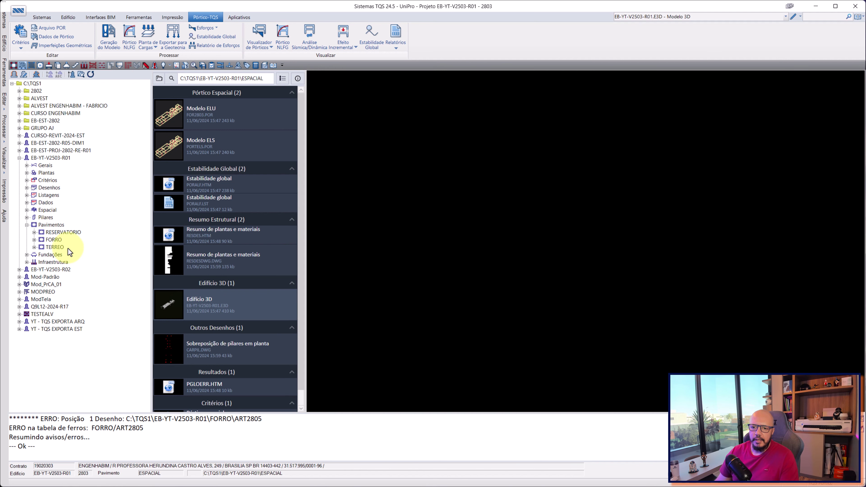
- Expand the RESERVATORIO floor and show its Vigas drawings, starting with beam VR1
click(55, 233)
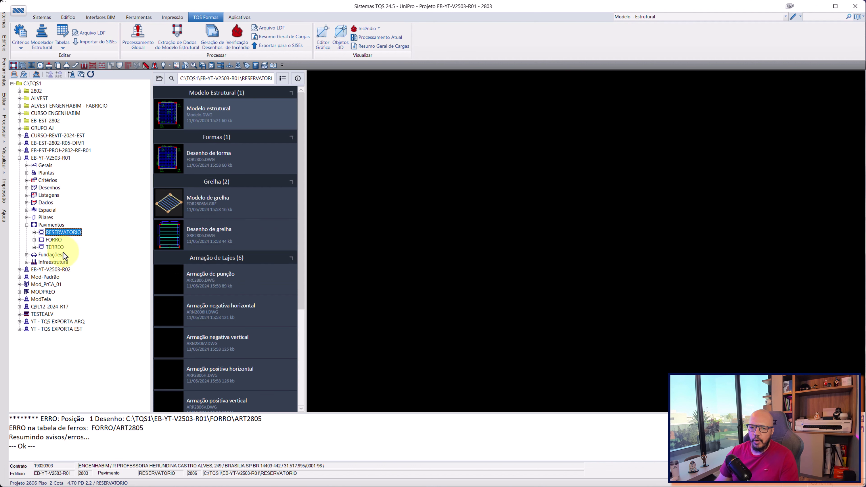
click(53, 240)
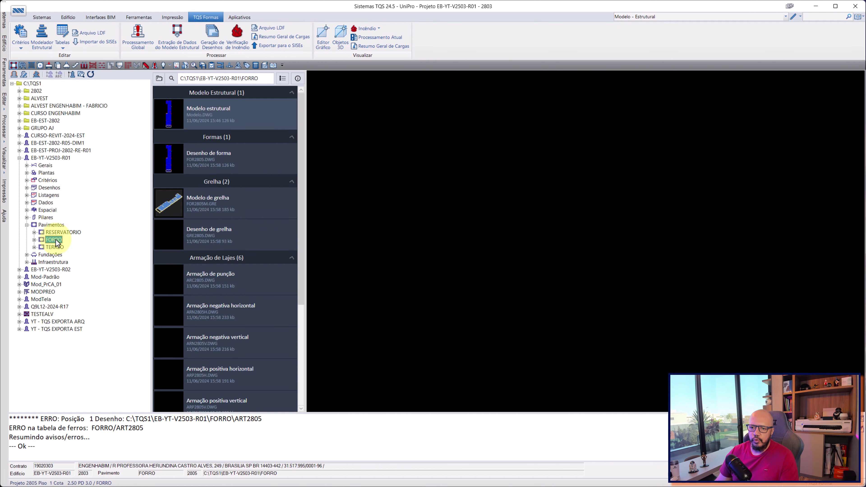
click(57, 233)
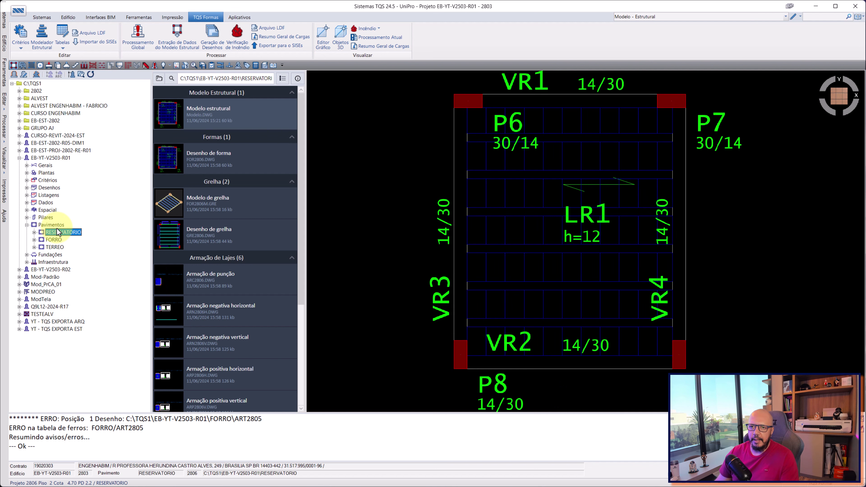
double_click(59, 235)
double_click(59, 235)
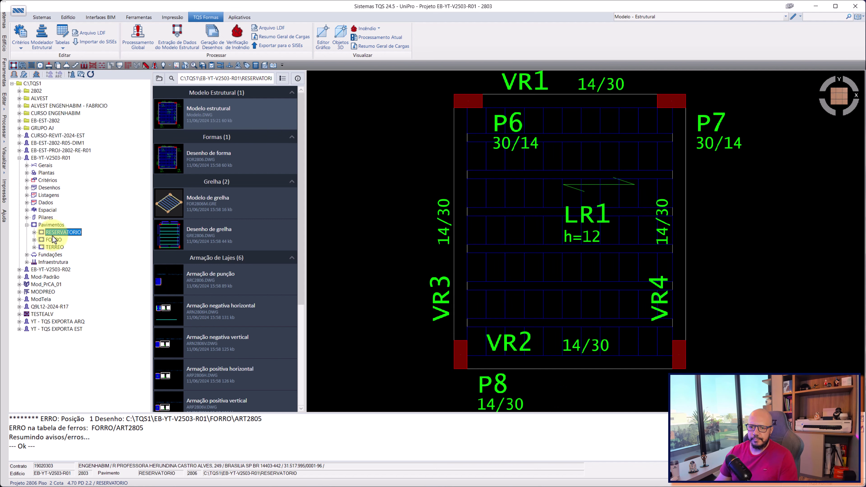
double_click(55, 235)
double_click(63, 234)
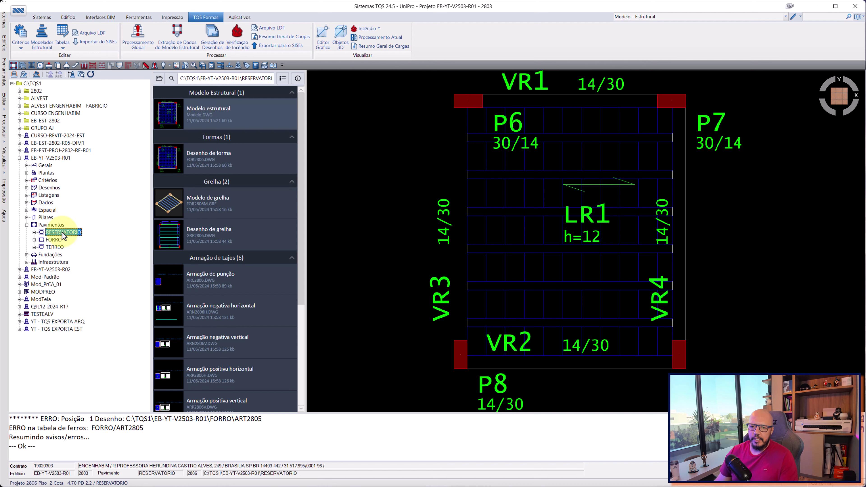
double_click(61, 234)
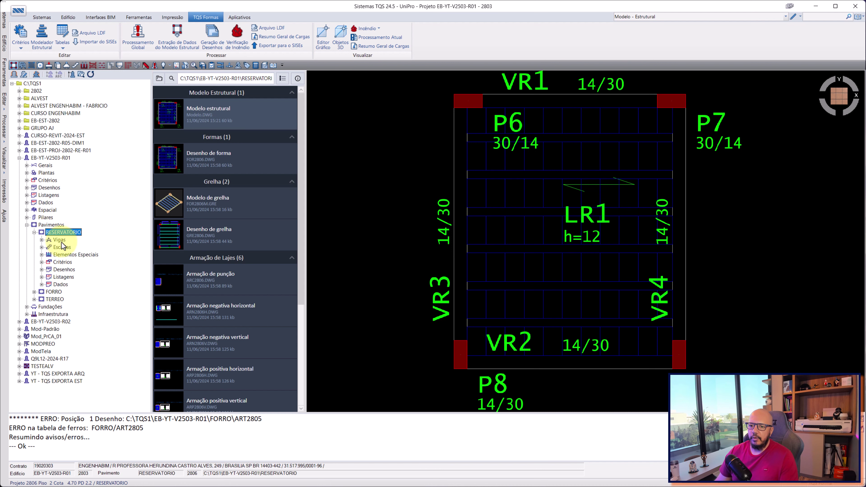
click(59, 240)
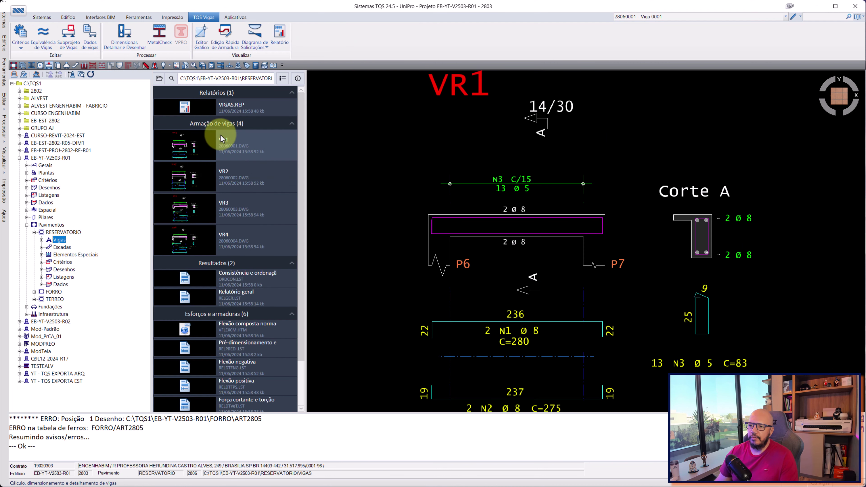
- Open the RESERVATORIO VIGAS.REP summary and review beam drawings VR1 through VR4
click(227, 106)
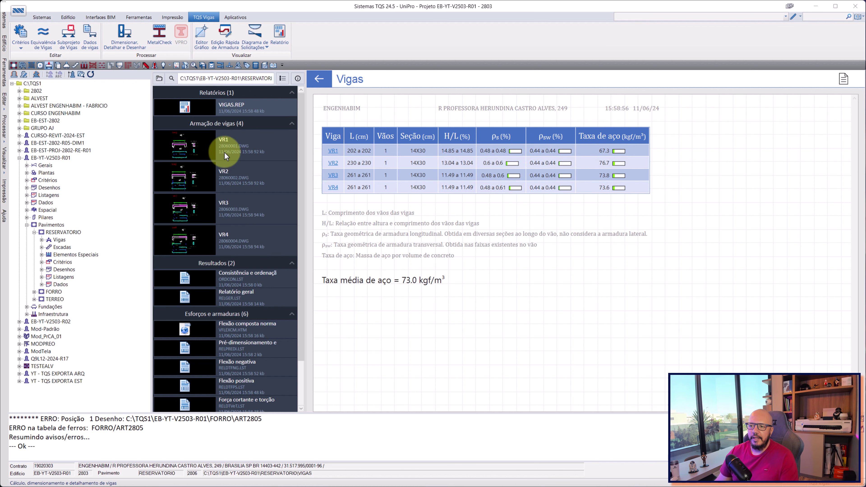
click(220, 146)
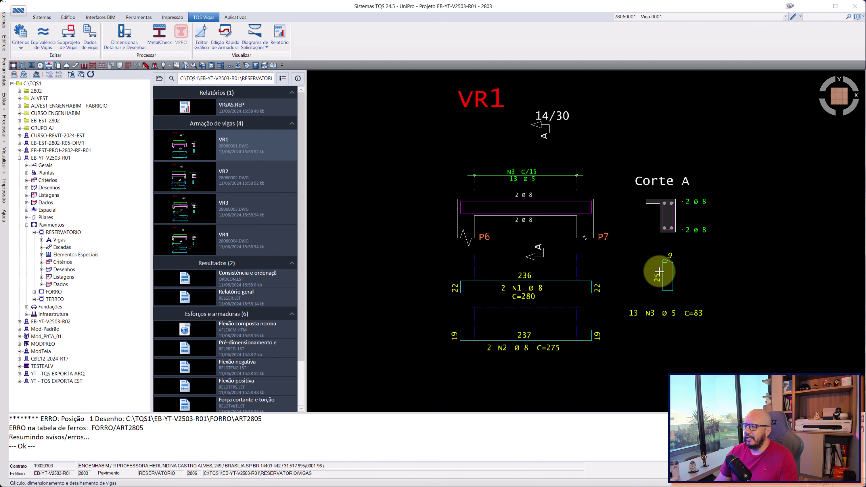
click(234, 172)
click(238, 202)
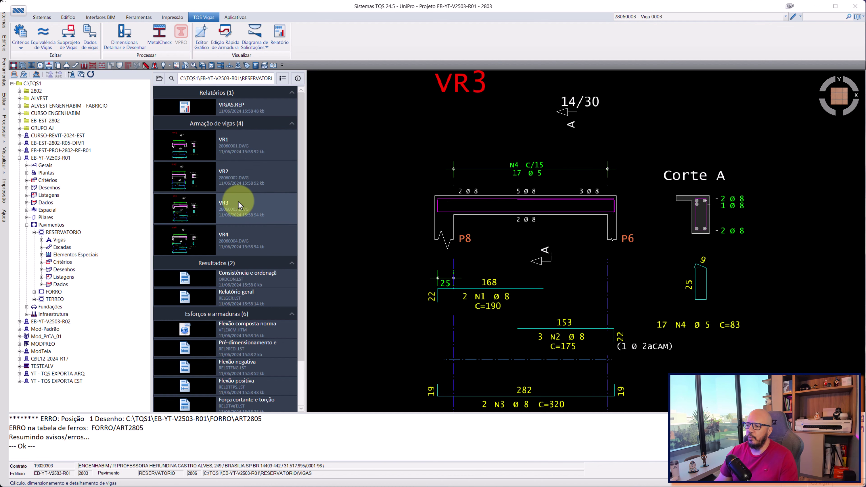
click(236, 232)
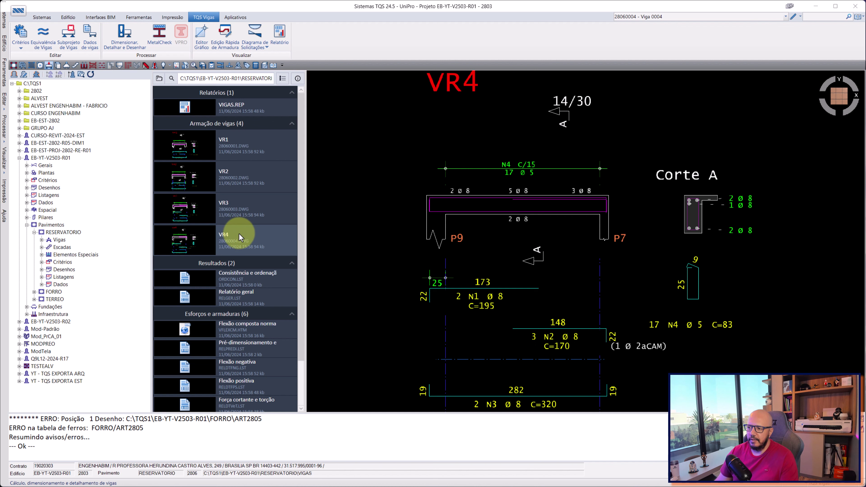
click(245, 210)
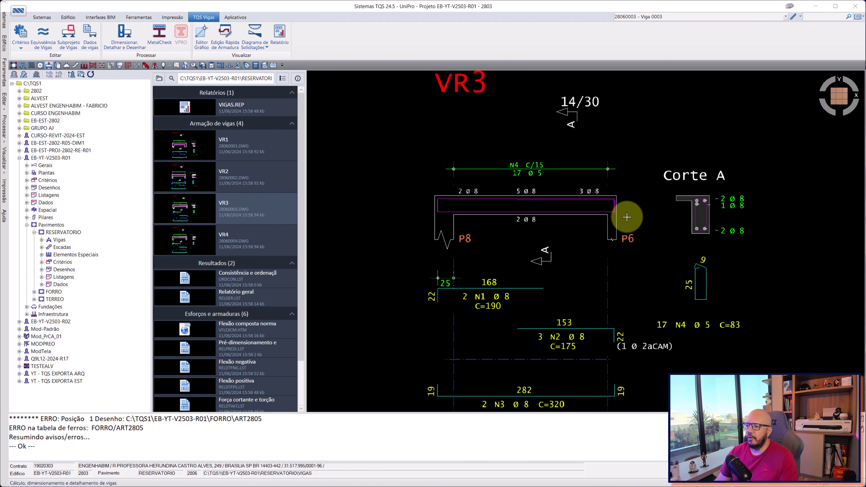
- Revisit VR2 and VR1, recheck the 73.0 kgf/m³ summary, then show the FORRO plan
scroll(628, 217, up, 2)
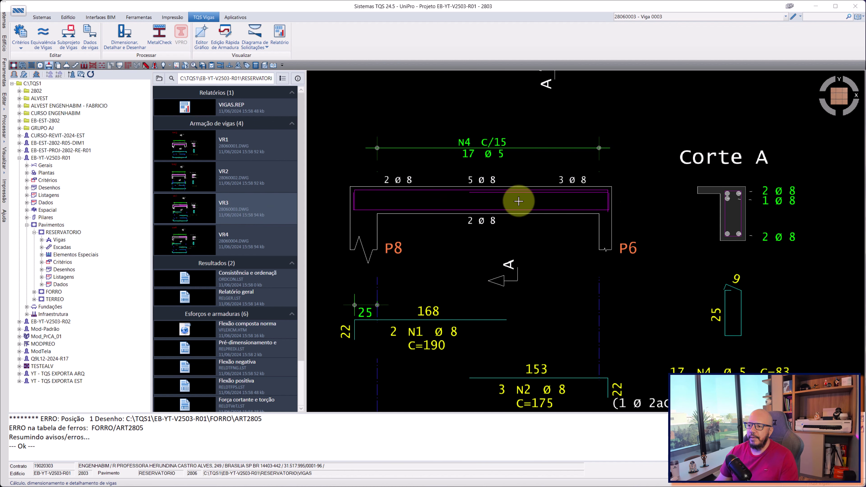
click(206, 175)
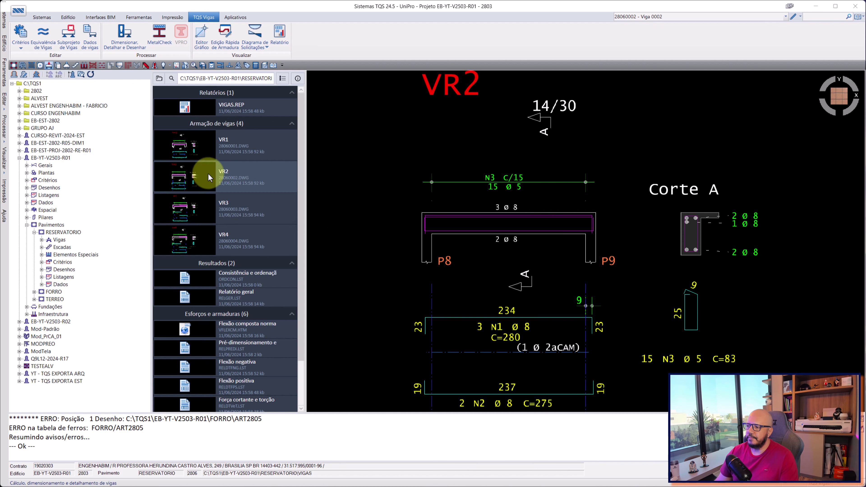
click(212, 144)
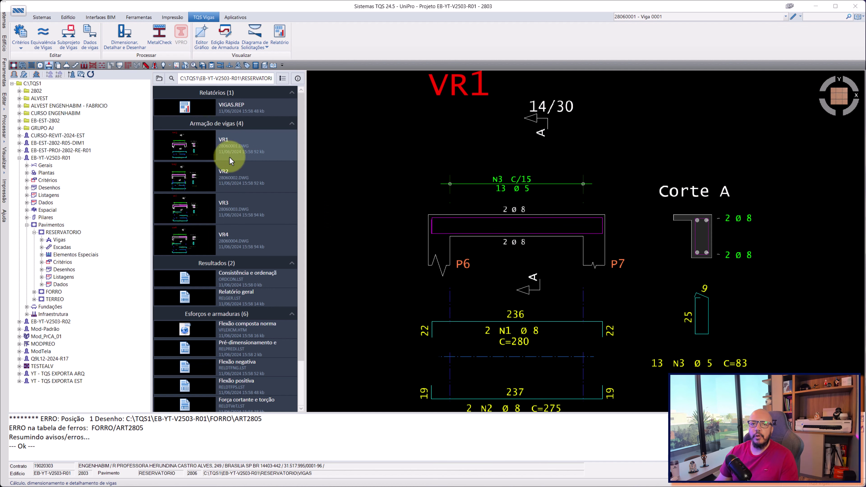
click(228, 107)
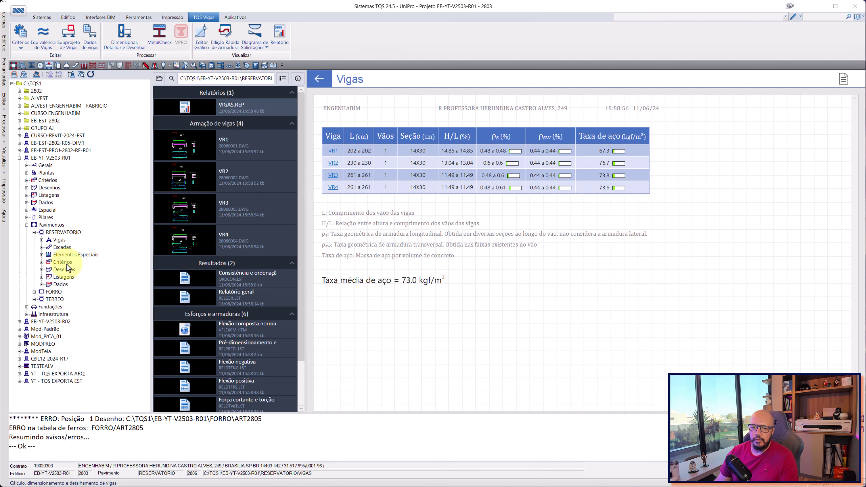
click(54, 292)
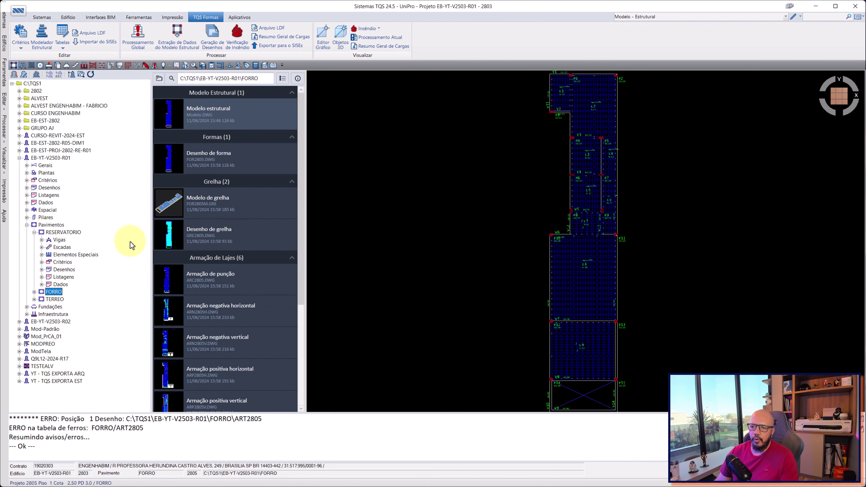
- Open FORRO's VIGAS.REP beam summary listing V1–V14 with a 61.7 kgf/m³ average steel rate
double_click(51, 293)
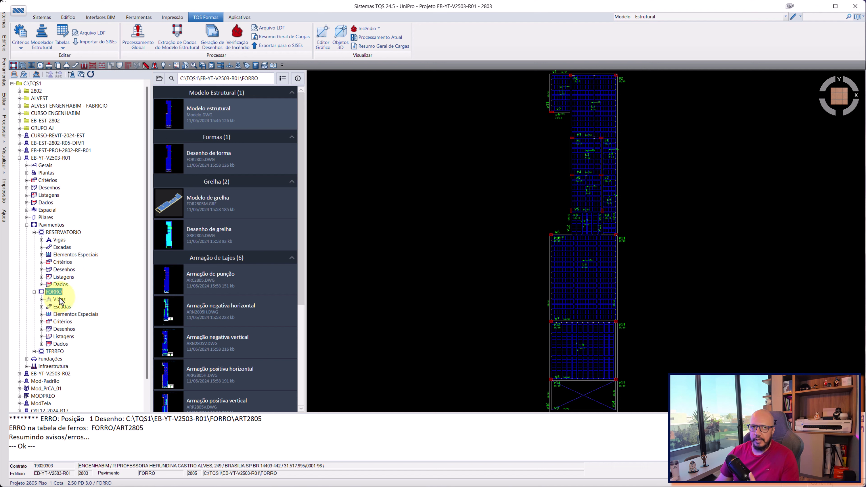
click(59, 300)
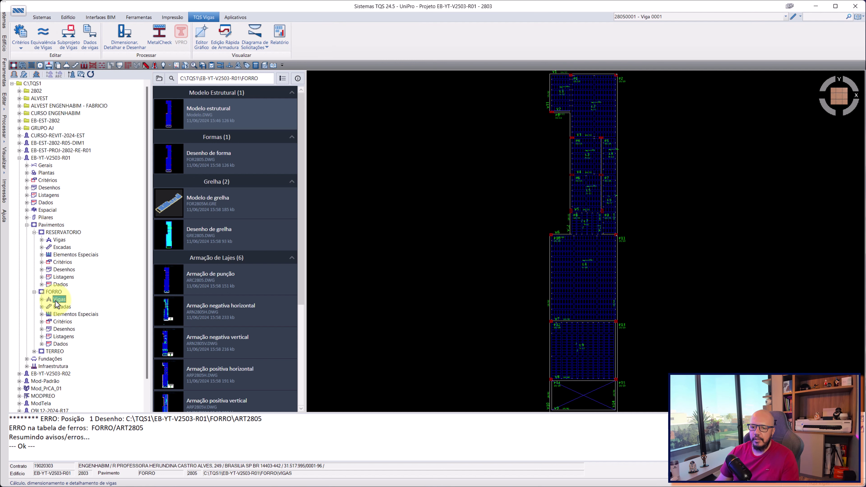
click(245, 106)
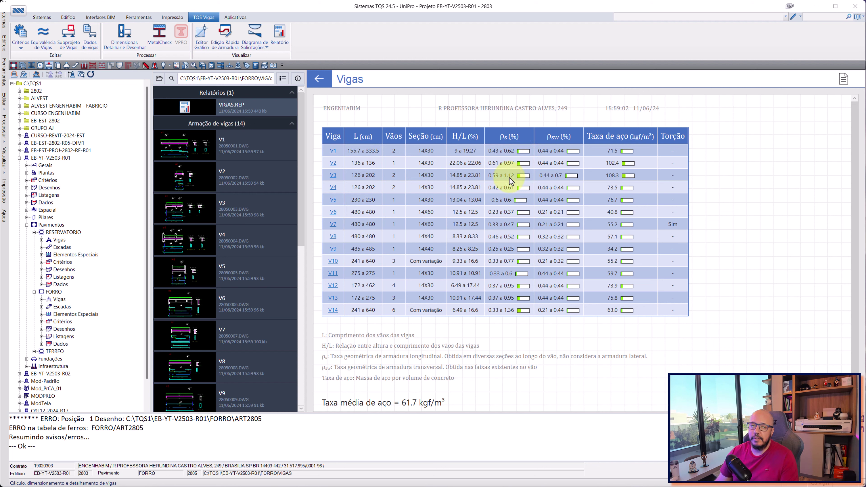
- Review beam V1's flexure and shear results, including the Balanço span's moment envelope
click(333, 152)
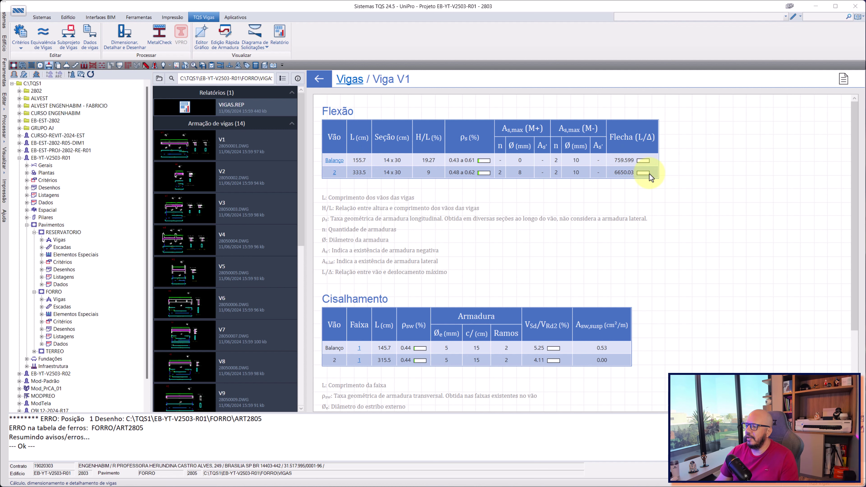
scroll(546, 323, down, 2)
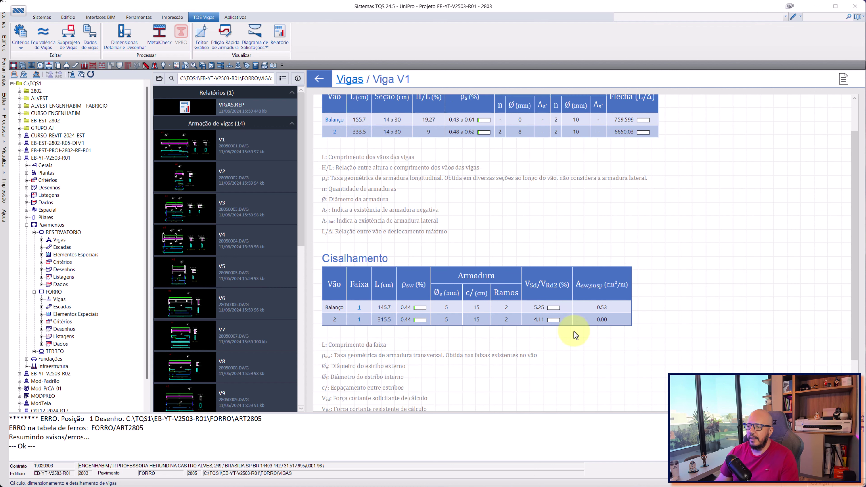
scroll(571, 326, down, 1)
scroll(567, 335, up, 3)
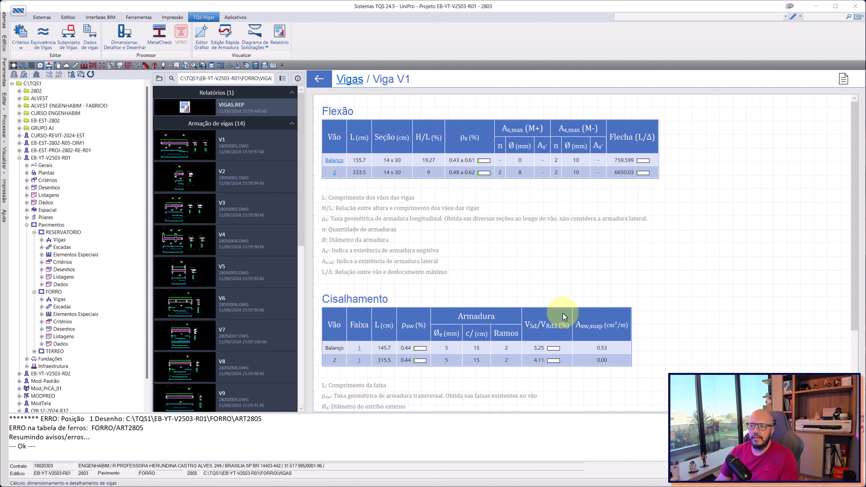
click(336, 160)
scroll(577, 226, down, 1)
scroll(584, 252, down, 1)
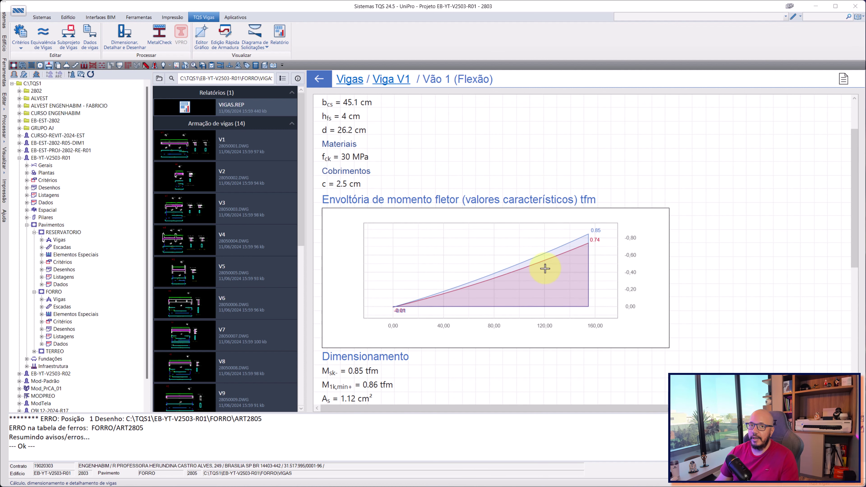
click(319, 78)
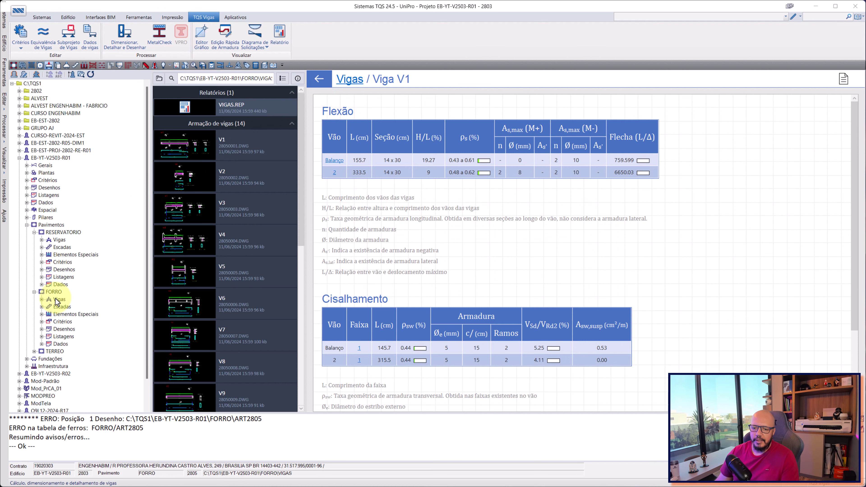
- Review TERREO's VIGAS.REP beam summary (58.9 kgf/m³ average), then list FORRO's beam drawings
double_click(55, 352)
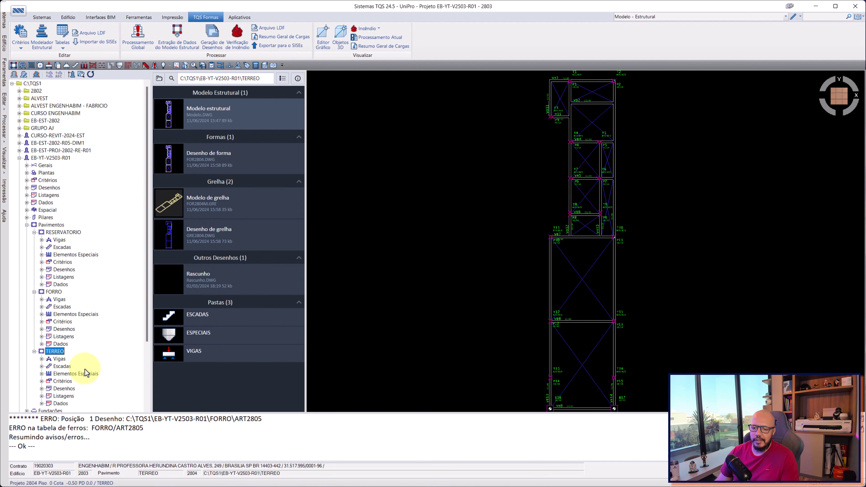
click(59, 359)
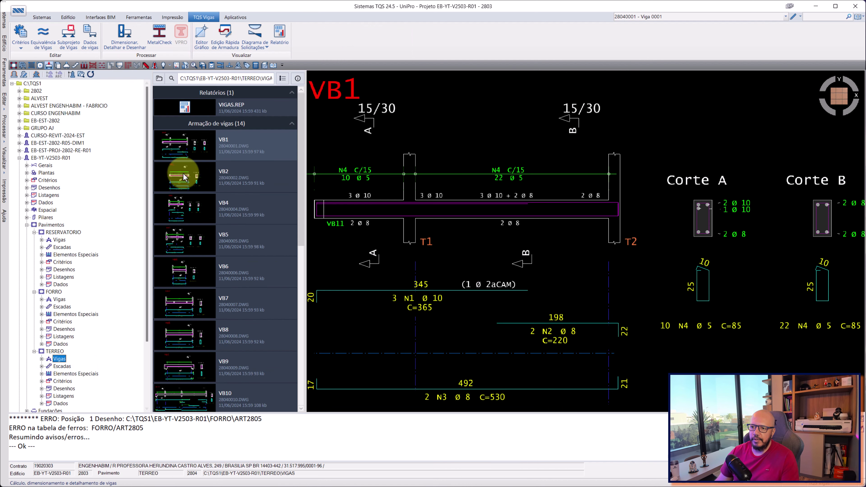
click(211, 110)
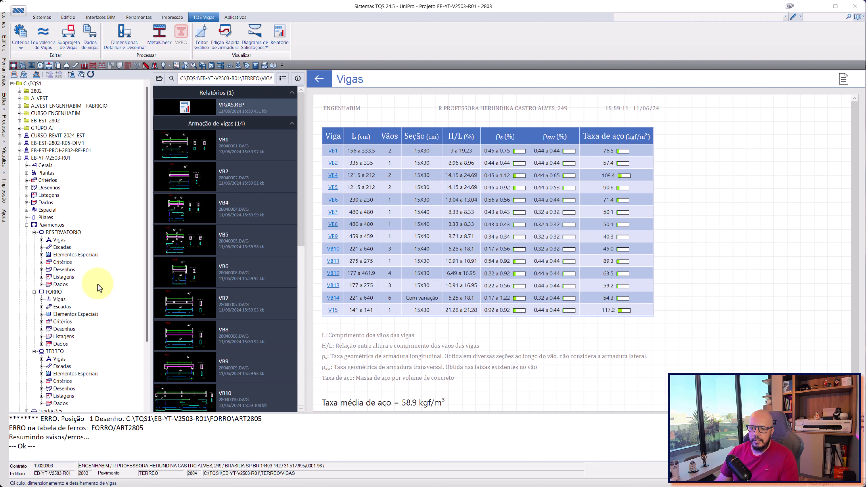
click(53, 292)
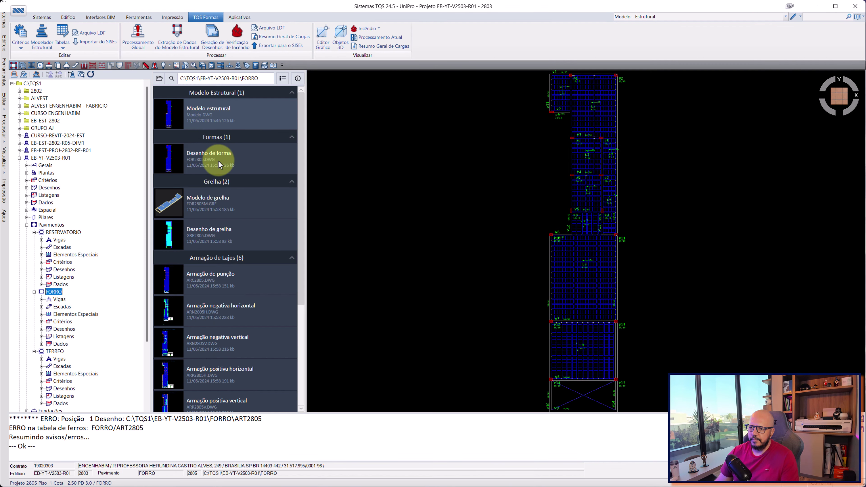
click(59, 299)
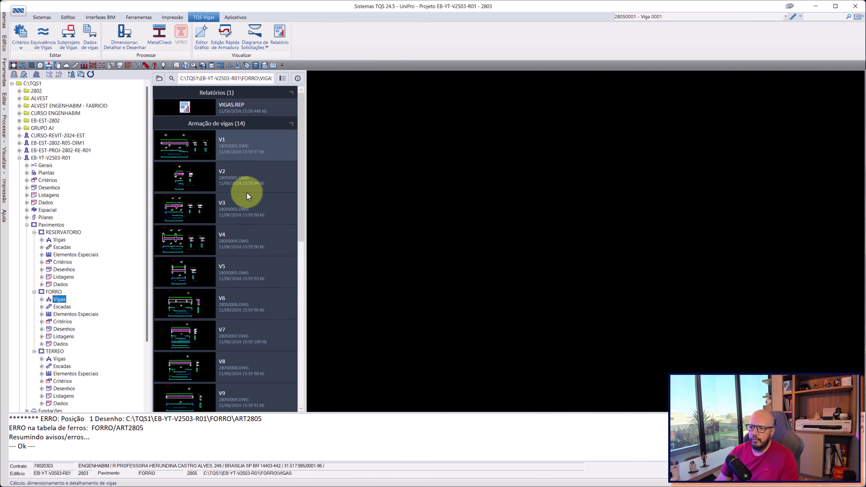
- Display FORRO's V1 and then V10 beam reinforcement drawings
click(229, 143)
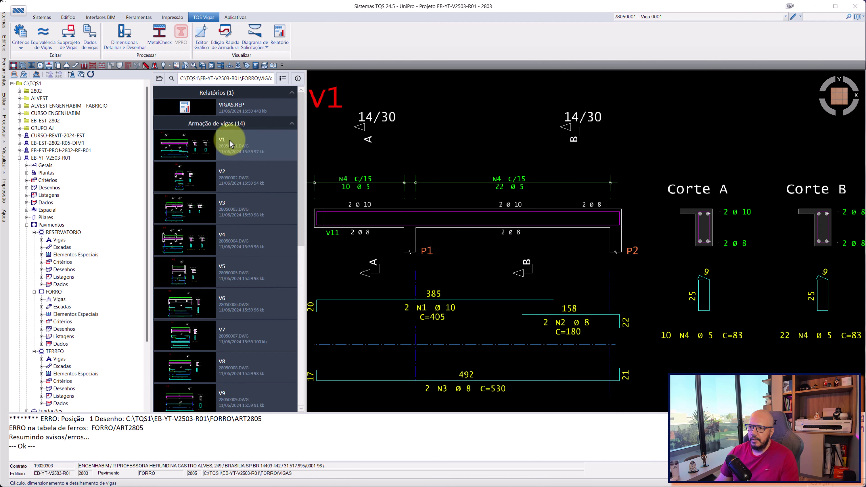
scroll(236, 213, down, 4)
click(225, 310)
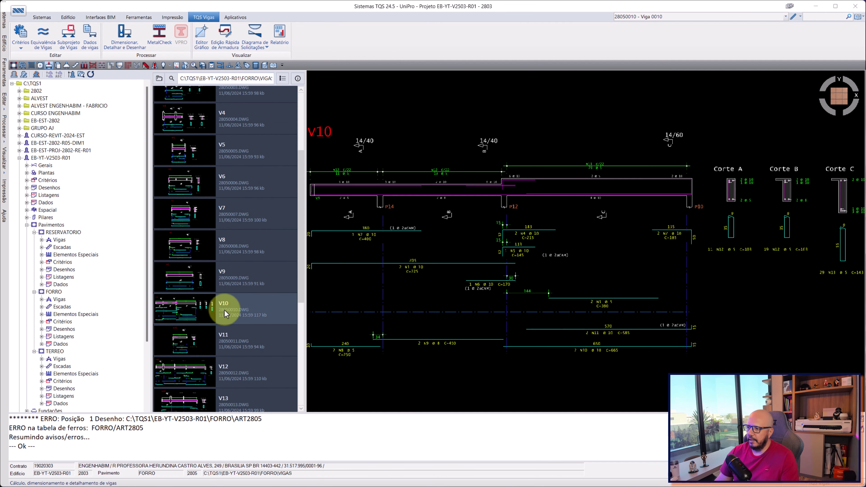
scroll(580, 160, up, 2)
scroll(538, 200, up, 3)
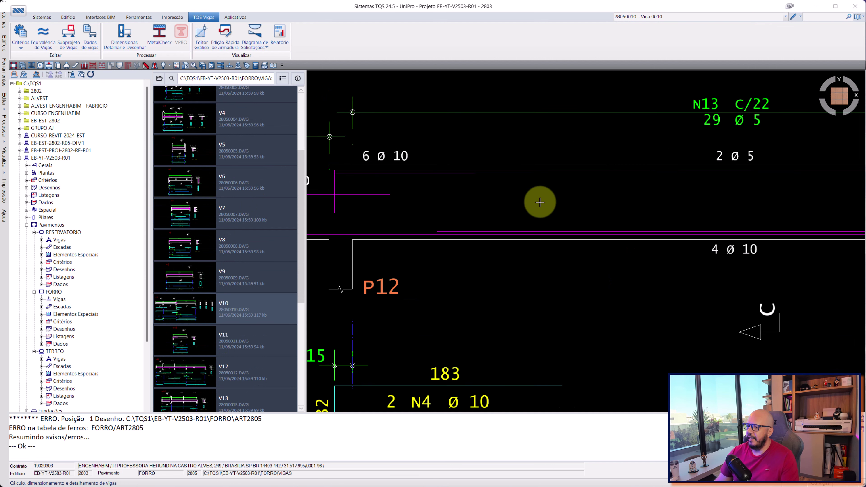
scroll(542, 174, down, 1)
scroll(668, 198, down, 1)
scroll(480, 162, down, 1)
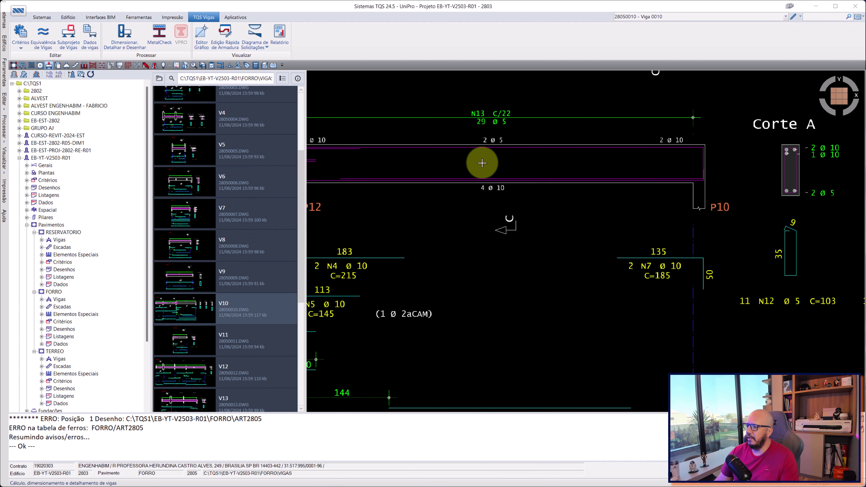
scroll(580, 160, down, 1)
scroll(617, 188, down, 1)
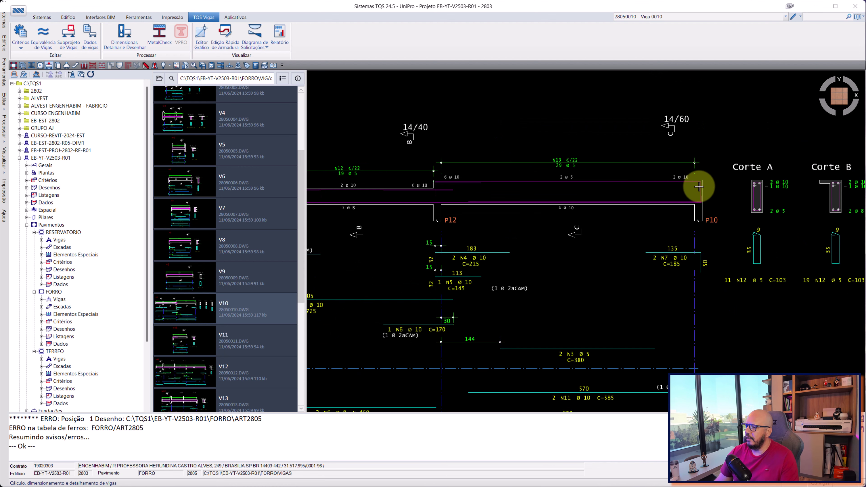
- Zoom and pan over V10's bars around supports P14 and P12
middle_drag(658, 187, 771, 151)
middle_drag(498, 155, 572, 163)
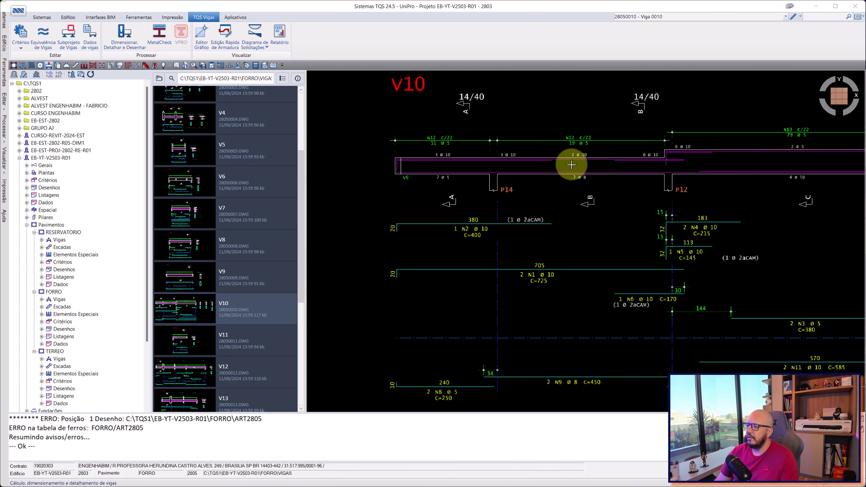
scroll(393, 153, up, 2)
scroll(393, 153, up, 2)
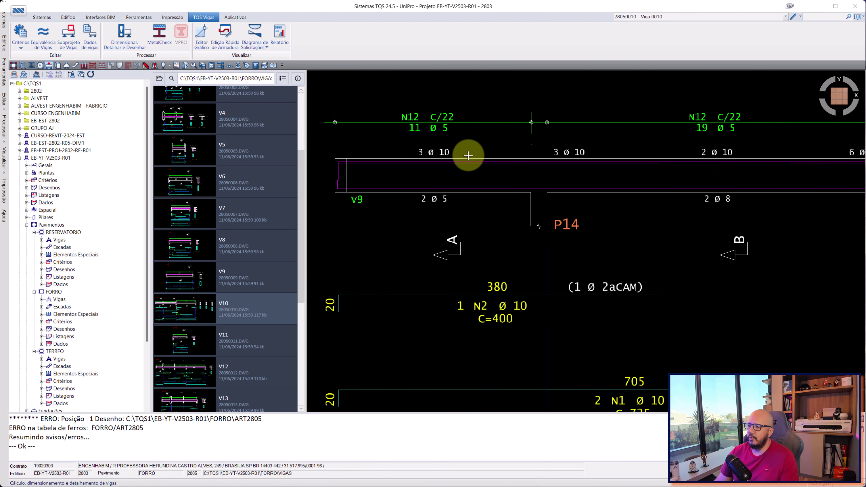
scroll(468, 155, down, 1)
middle_drag(534, 167, 528, 197)
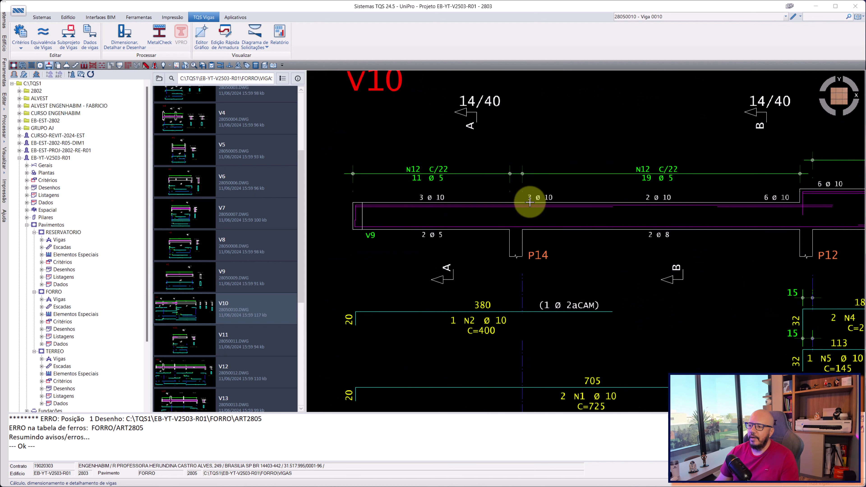
scroll(416, 202, up, 2)
scroll(422, 200, up, 1)
middle_drag(422, 200, 455, 194)
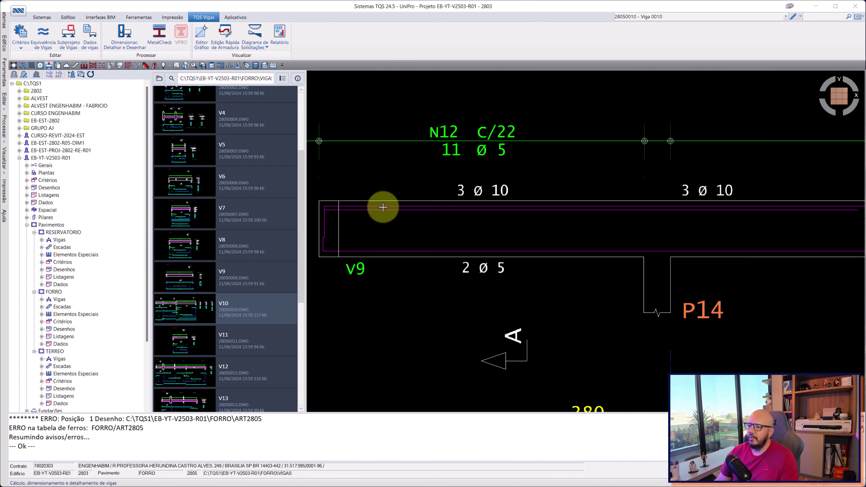
scroll(350, 205, down, 2)
scroll(354, 202, down, 1)
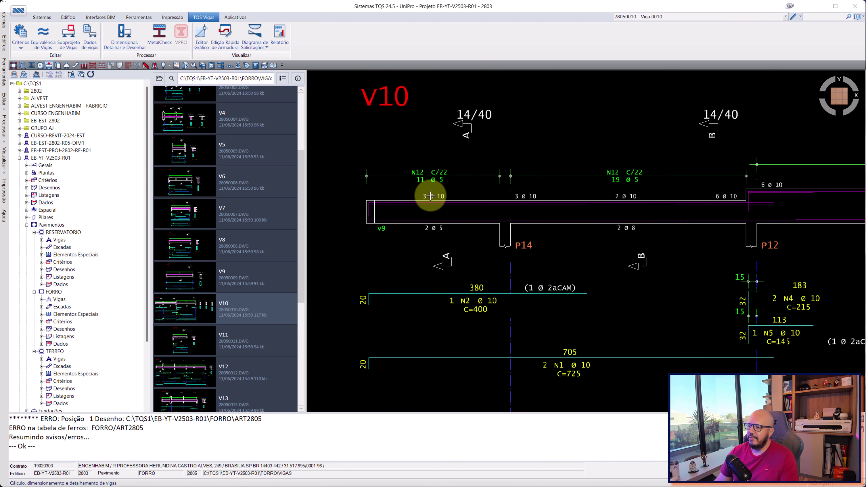
scroll(522, 193, up, 2)
middle_drag(555, 199, 688, 214)
scroll(689, 213, up, 1)
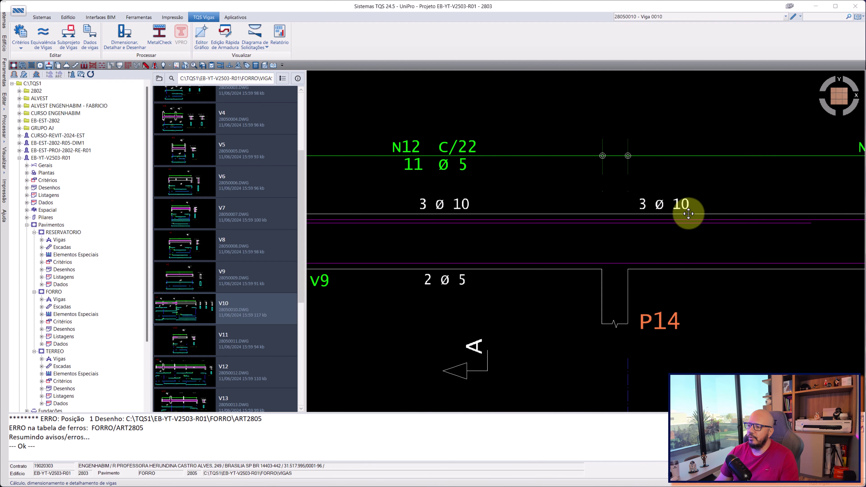
scroll(666, 215, down, 4)
scroll(523, 213, up, 1)
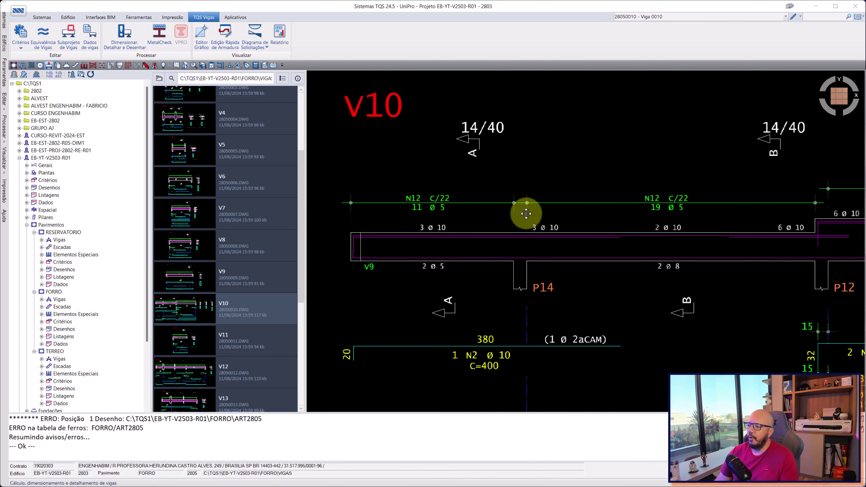
scroll(518, 213, up, 1)
scroll(522, 209, down, 2)
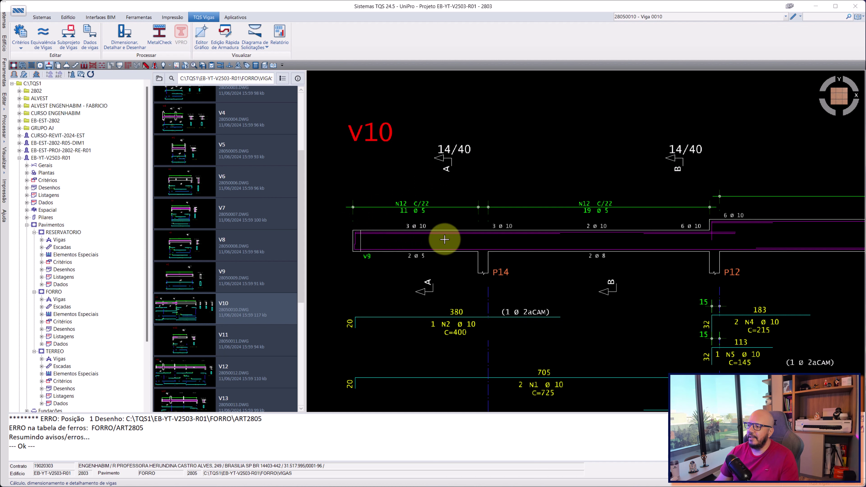
scroll(474, 205, down, 1)
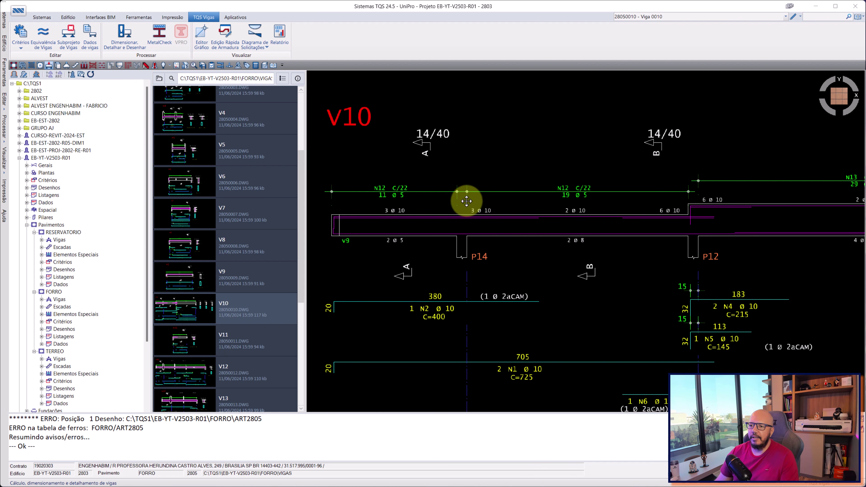
scroll(457, 201, down, 1)
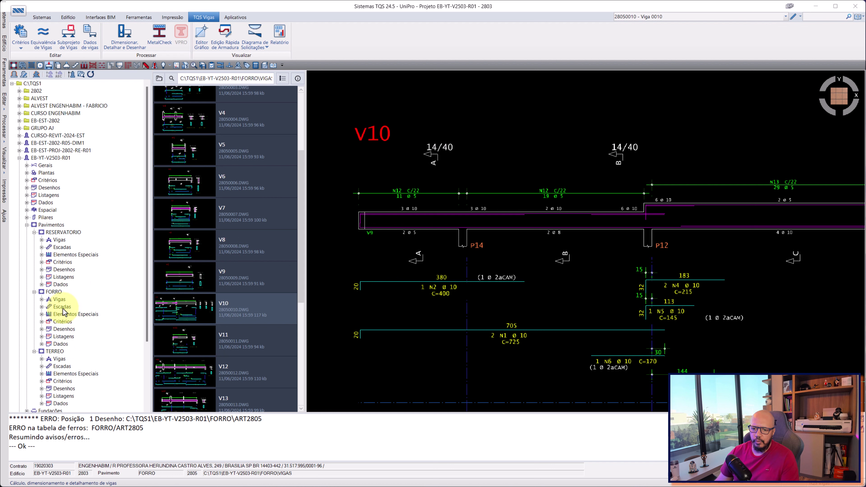
scroll(56, 305, down, 1)
scroll(67, 302, down, 1)
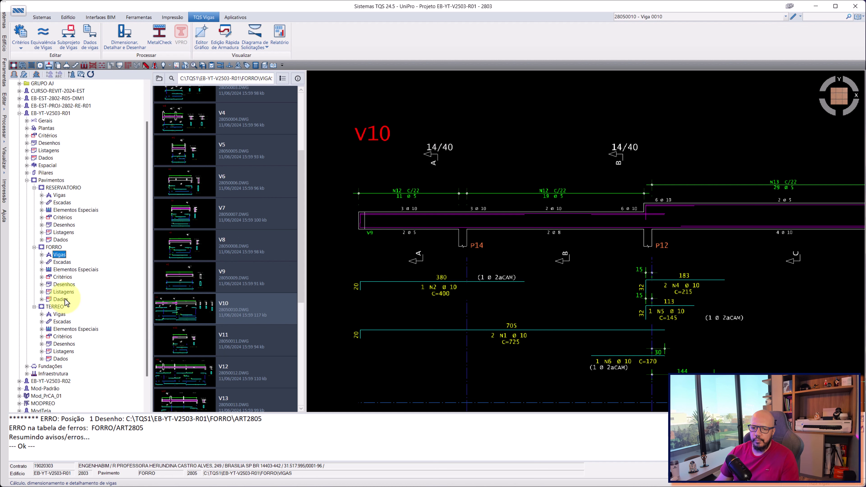
- Open the FORRO grid model in EAG, dismiss the notice, and keep load combination 01
click(54, 248)
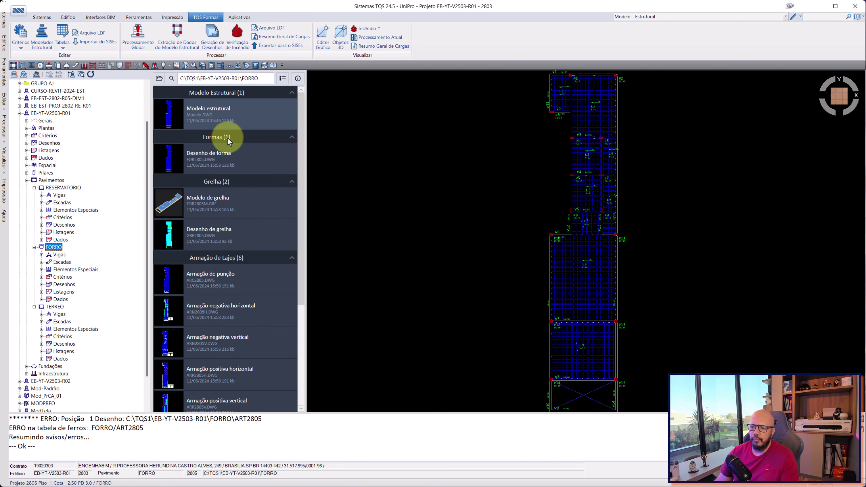
double_click(214, 203)
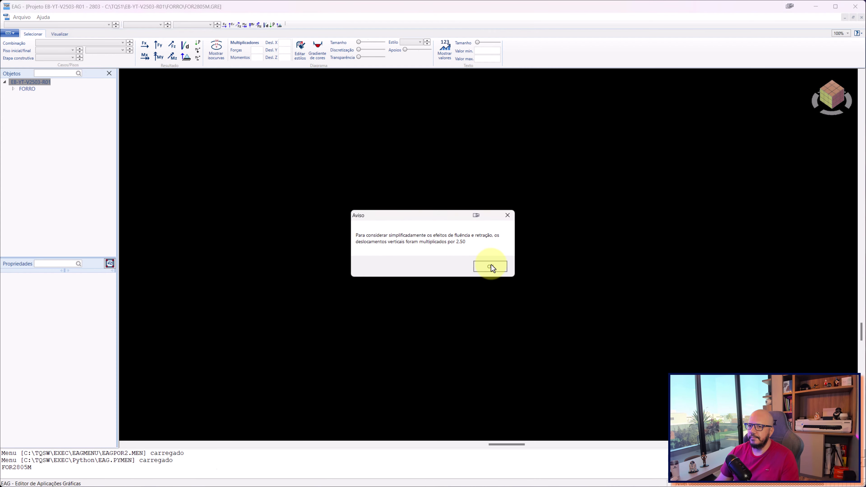
click(490, 265)
click(79, 43)
click(77, 50)
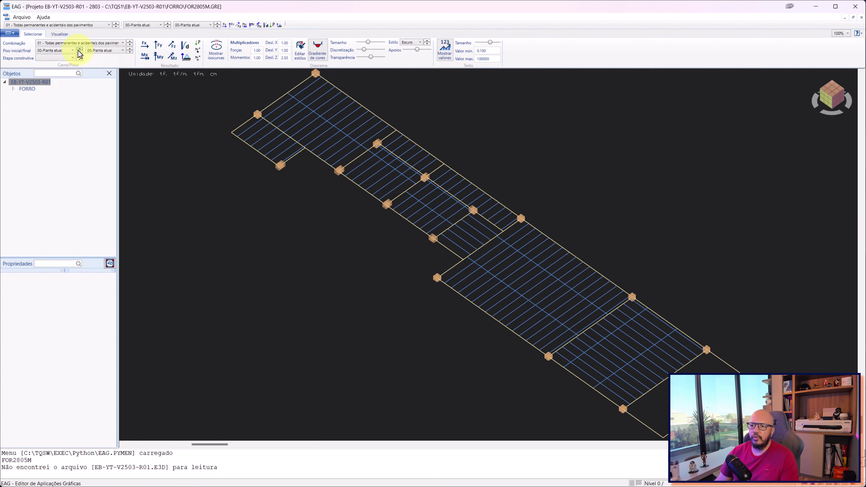
- Show the My bending moment diagrams, enlarged with the Tamanho slider
click(158, 59)
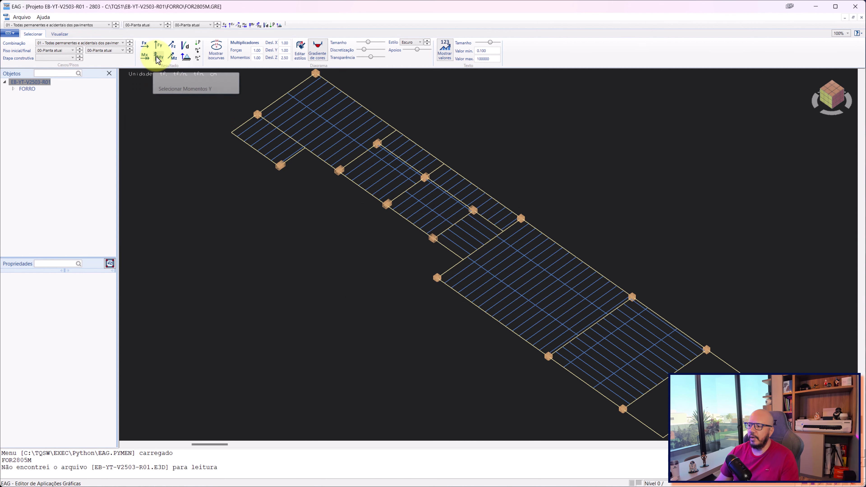
scroll(579, 324, up, 1)
middle_drag(580, 324, 417, 156)
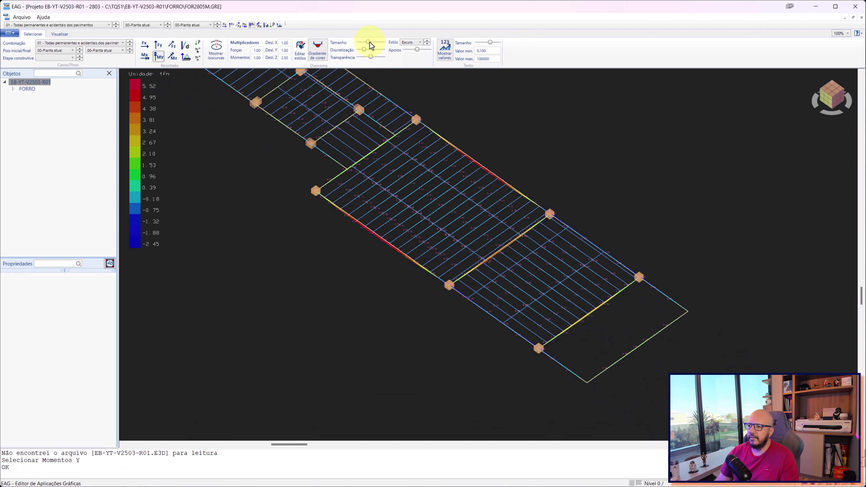
drag(370, 42, 377, 42)
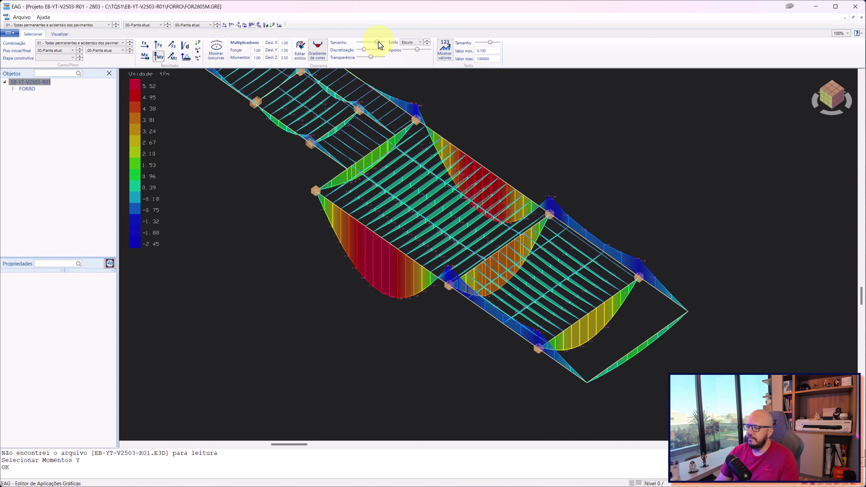
- Inspect the My diagrams, including V10's 5.52 tf·m peak, then close EAG
scroll(539, 280, up, 3)
scroll(533, 307, up, 3)
scroll(533, 307, up, 3)
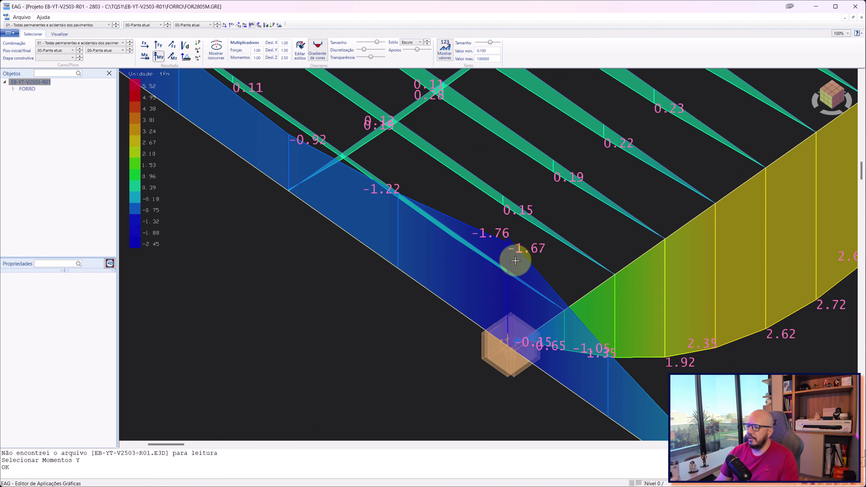
scroll(542, 254, down, 3)
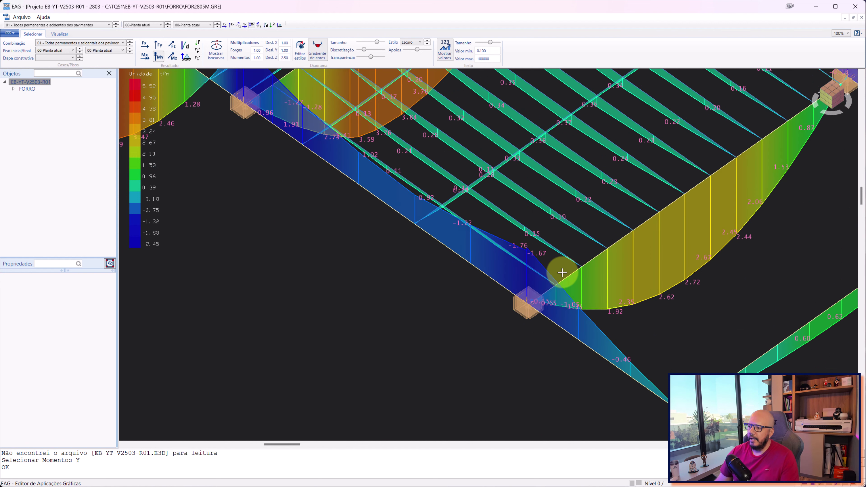
scroll(519, 253, up, 1)
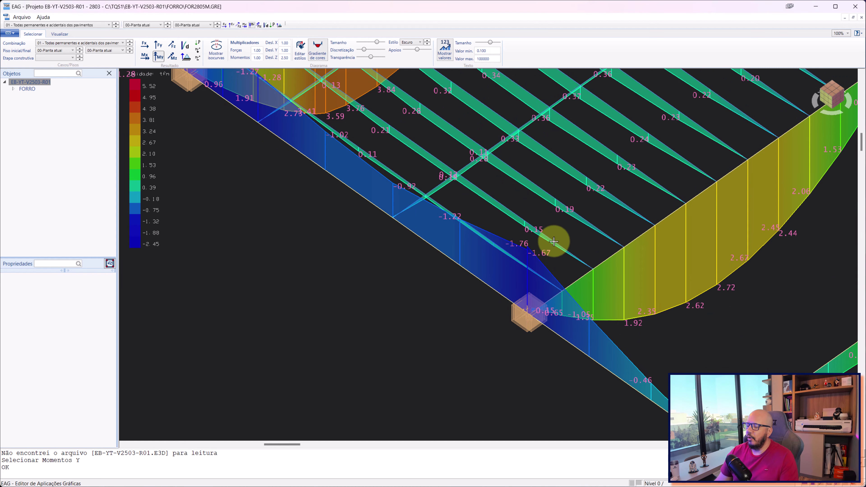
scroll(553, 240, down, 2)
middle_drag(548, 238, 625, 288)
scroll(625, 288, down, 1)
scroll(619, 287, down, 1)
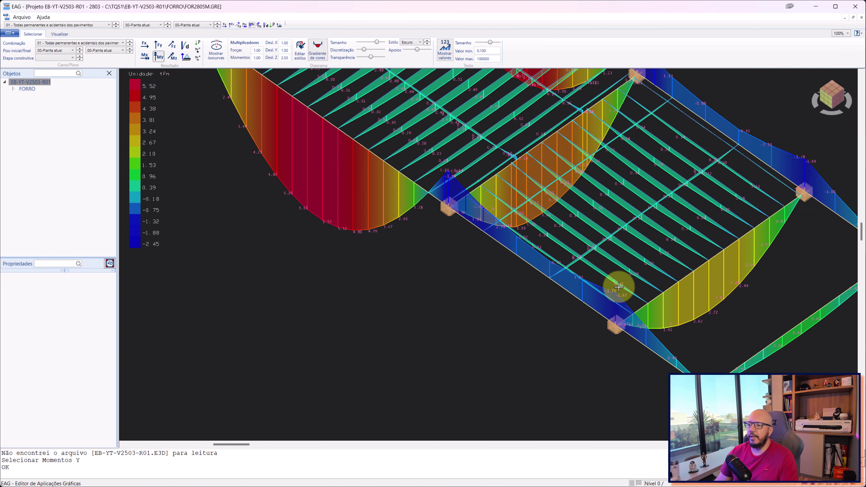
middle_drag(509, 236, 584, 293)
scroll(425, 319, up, 2)
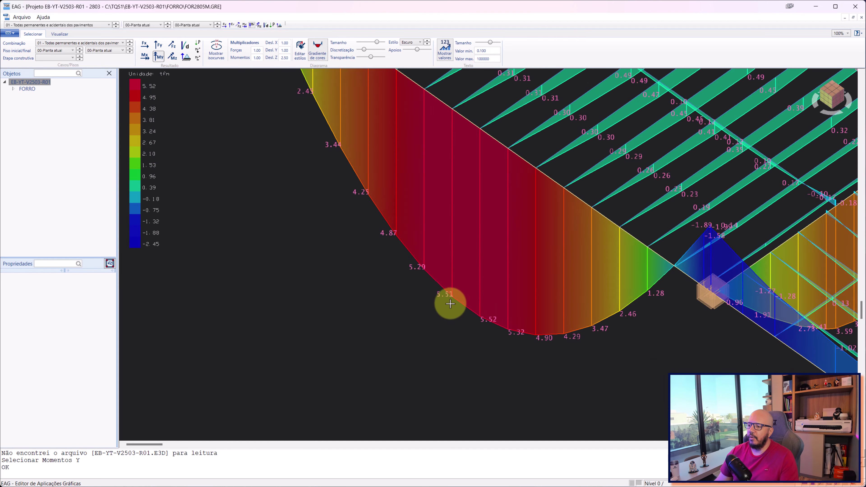
scroll(449, 304, down, 4)
click(438, 204)
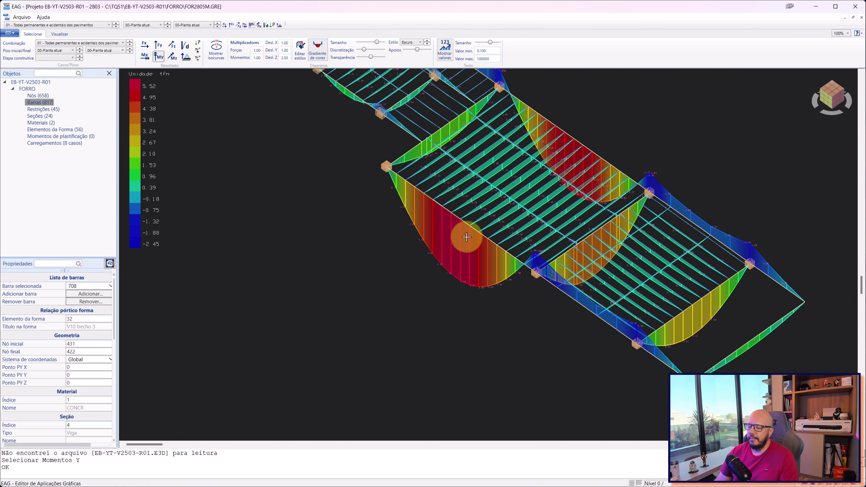
scroll(458, 254, up, 1)
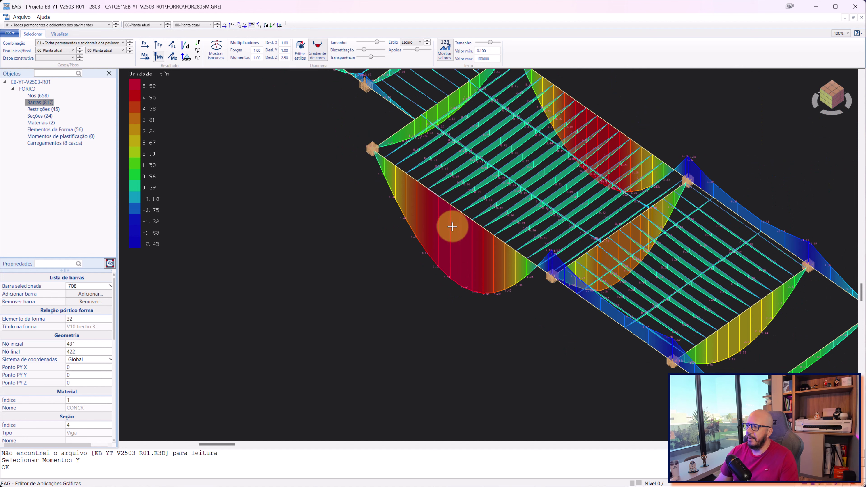
scroll(446, 273, up, 4)
scroll(442, 307, up, 2)
scroll(439, 308, down, 2)
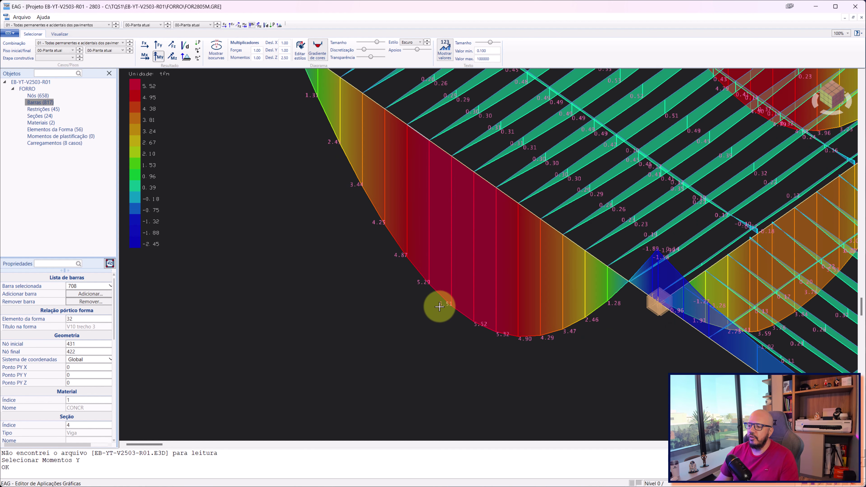
scroll(433, 305, down, 1)
scroll(424, 297, down, 1)
scroll(422, 285, down, 1)
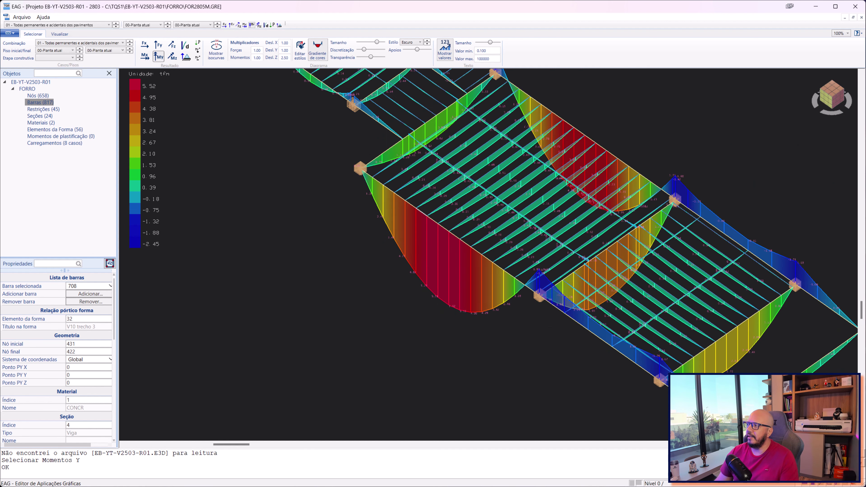
click(856, 8)
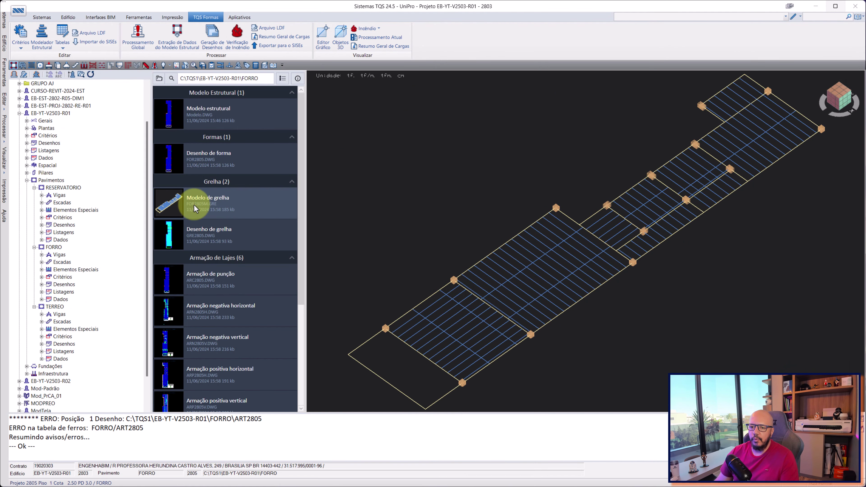
- Preview FORRO beam V1's drawing, open it briefly in EAG, then launch Edição Rápida de Armadura
click(49, 248)
click(59, 255)
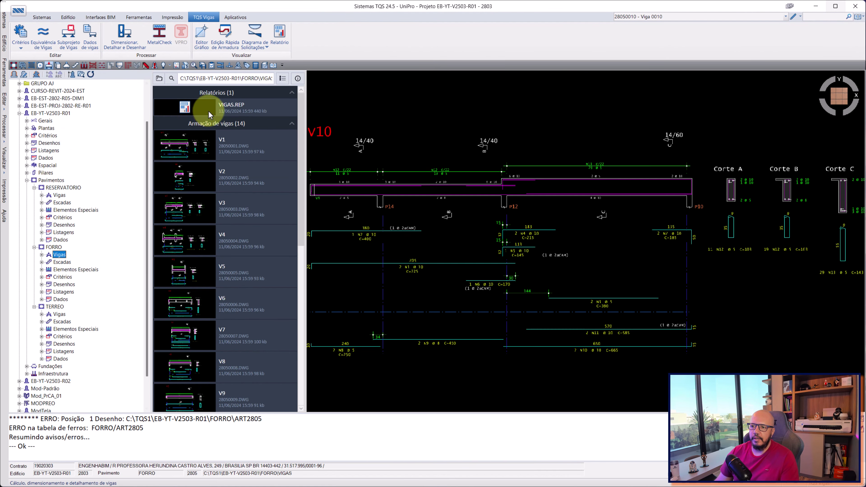
click(200, 149)
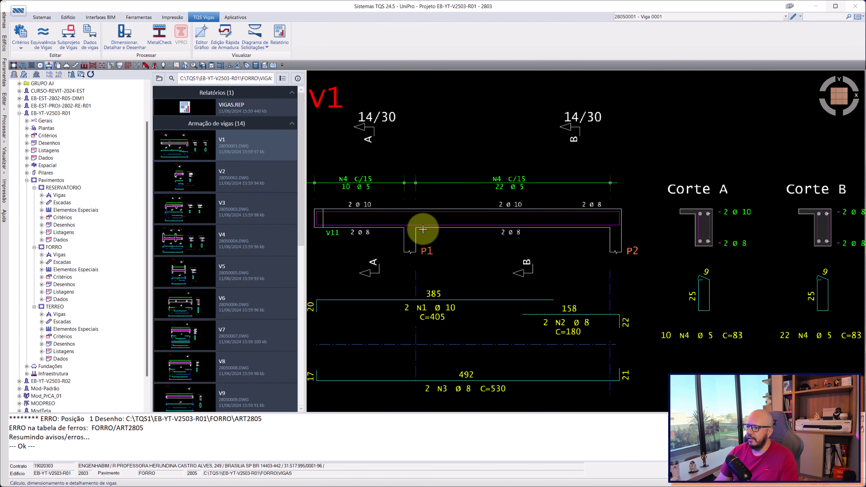
middle_drag(437, 227, 490, 209)
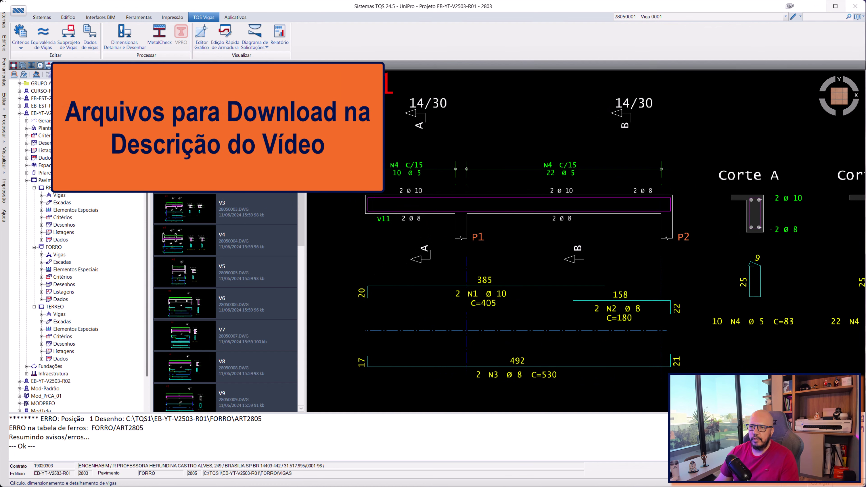
double_click(200, 148)
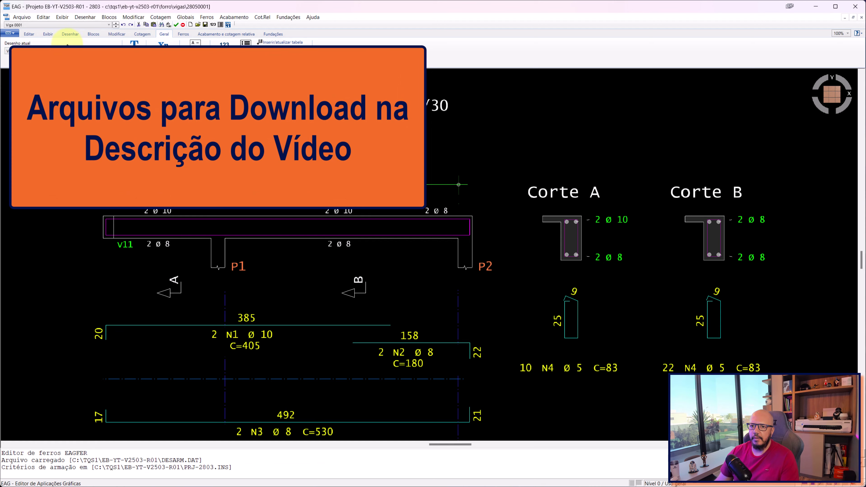
click(855, 7)
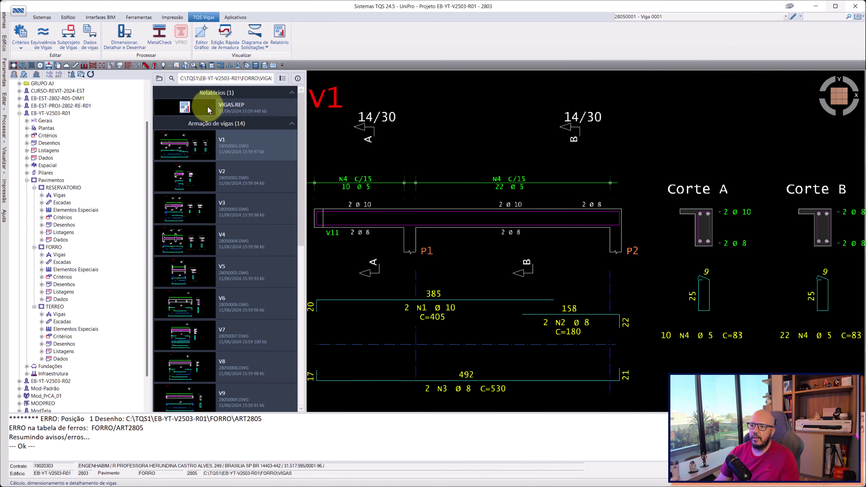
click(225, 44)
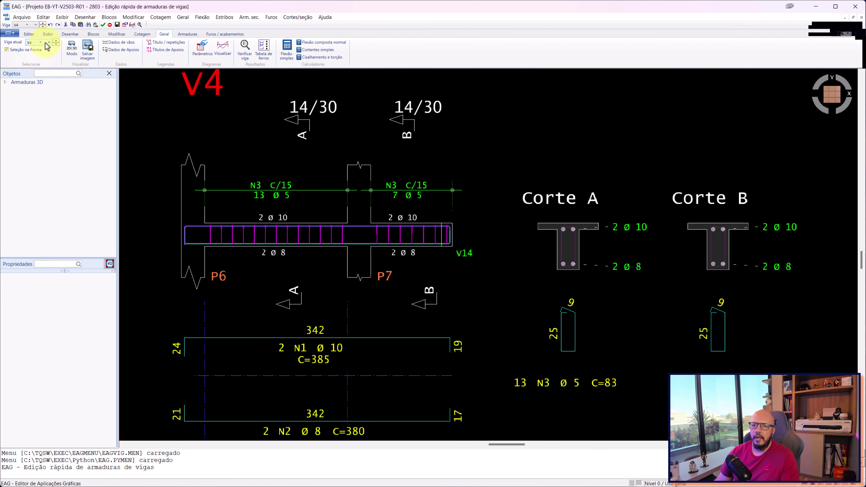
- Pick beam V10 from the floor plan in the quick reinforcement editor
click(46, 42)
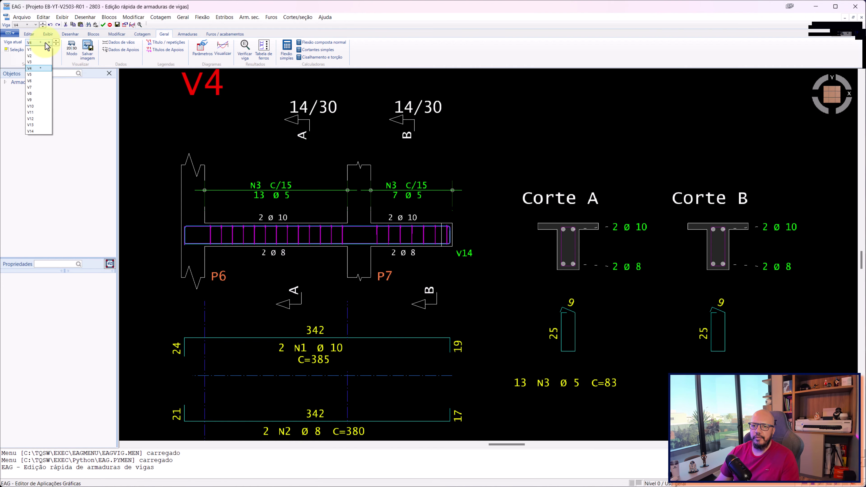
click(31, 49)
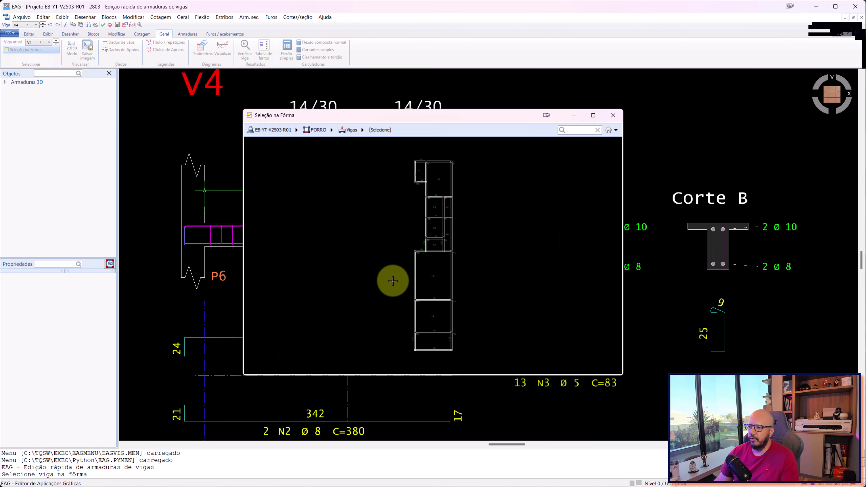
scroll(418, 347, up, 3)
scroll(418, 347, up, 3)
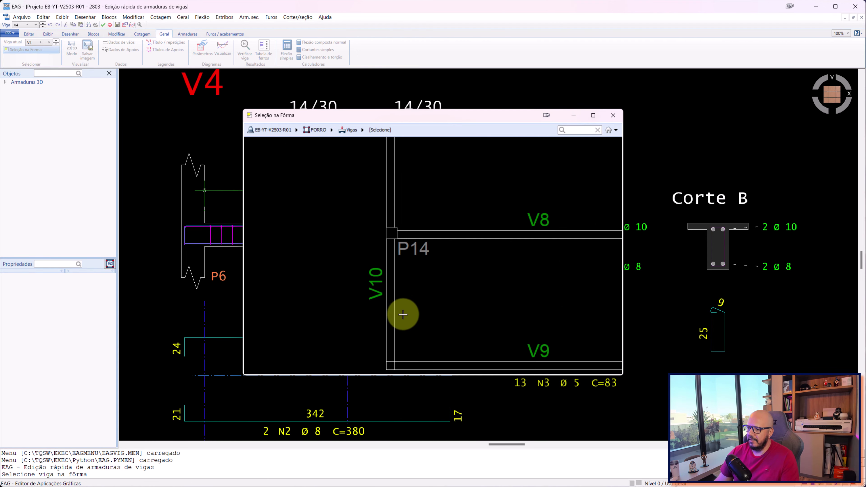
click(388, 290)
- Navigate the view to show V10's full sheet with bar callouts and sections A–C
scroll(409, 222, down, 3)
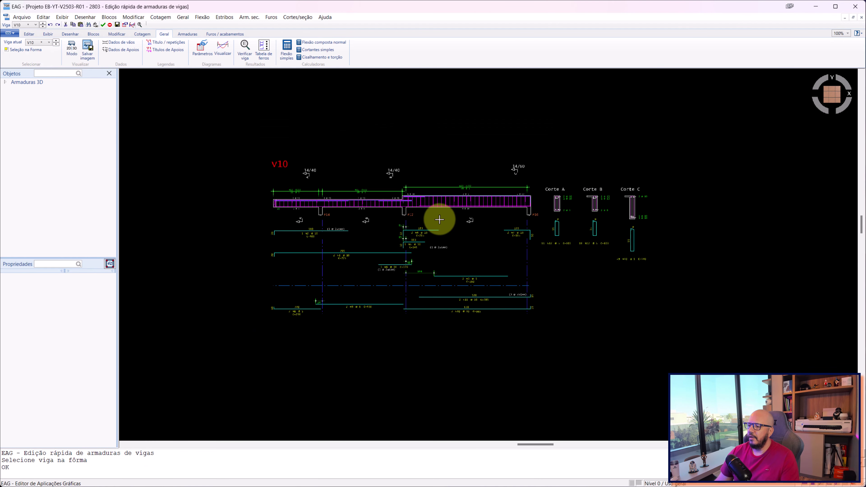
scroll(494, 215, up, 1)
scroll(420, 187, up, 3)
scroll(342, 183, up, 2)
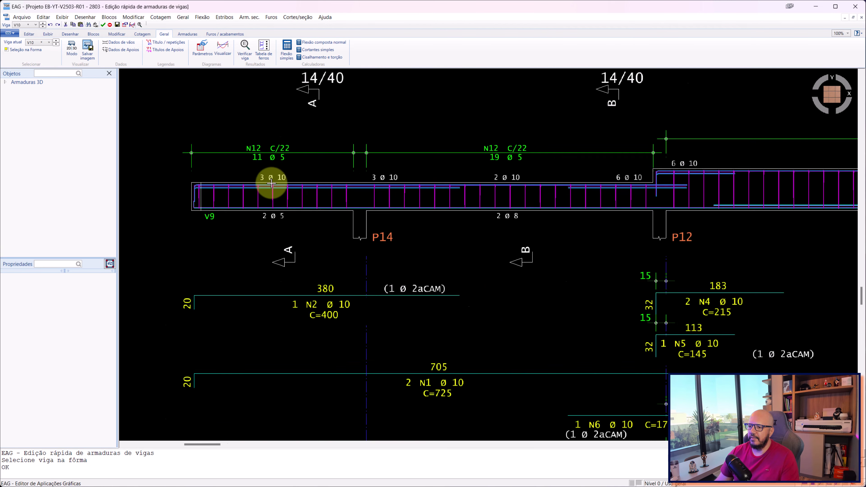
scroll(271, 179, up, 5)
middle_drag(236, 178, 344, 179)
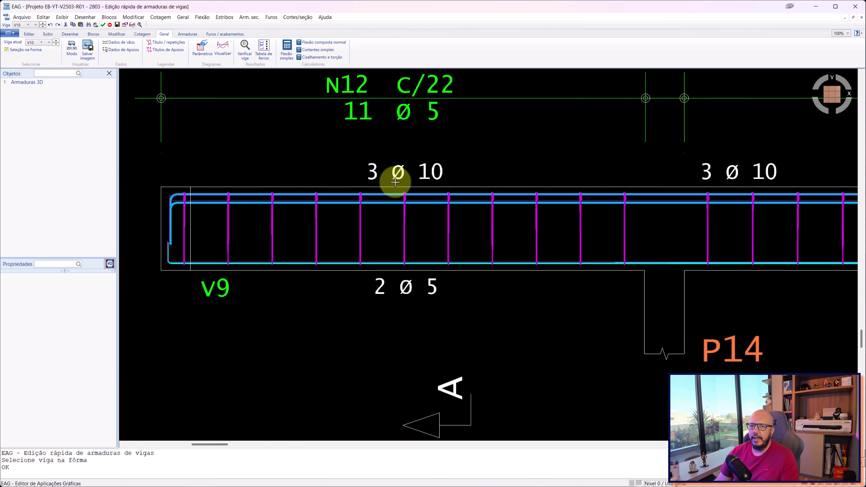
scroll(427, 170, down, 2)
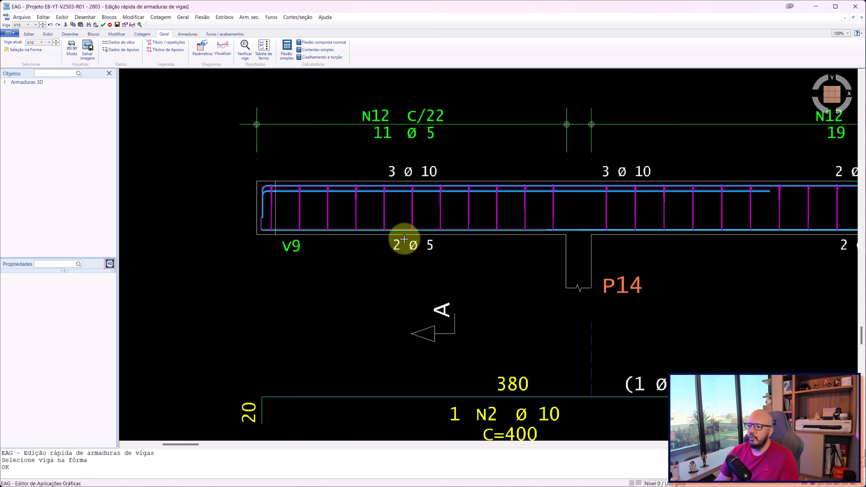
scroll(505, 207, down, 2)
mouse_move(507, 208)
middle_down()
mouse_move(426, 197)
mouse_move(421, 235)
middle_up()
middle_drag(342, 177, 394, 206)
scroll(244, 166, down, 3)
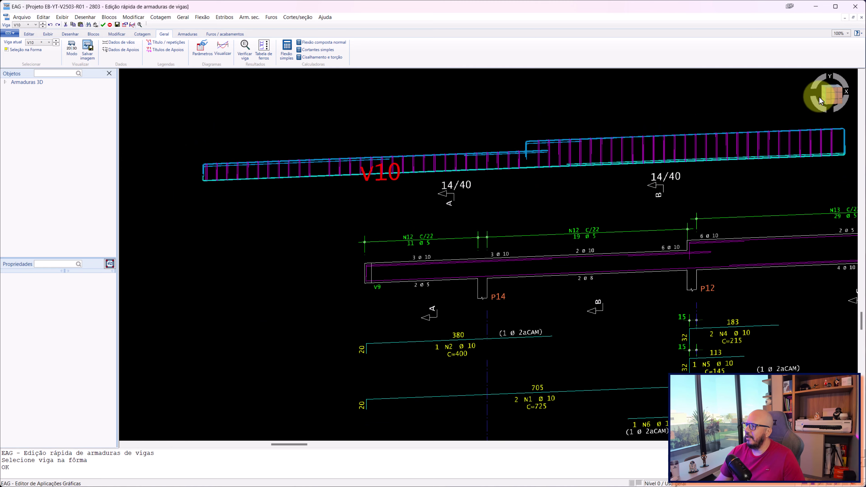
click(836, 95)
scroll(513, 202, up, 1)
scroll(512, 199, up, 4)
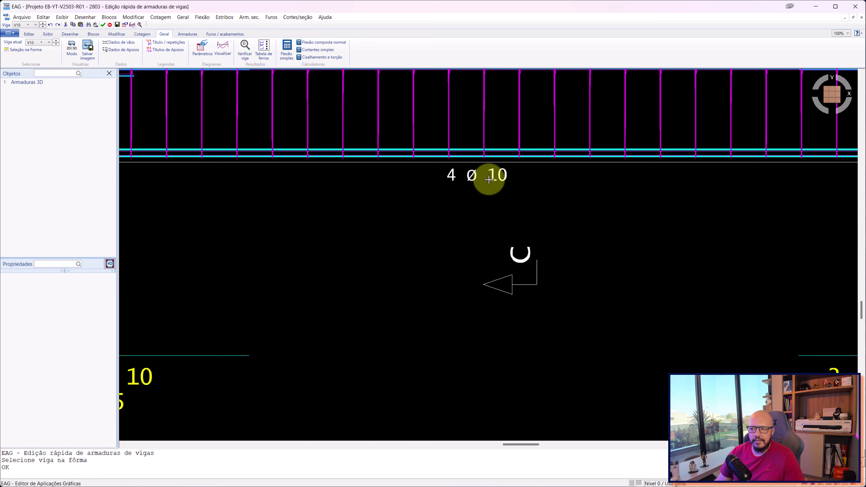
scroll(489, 180, down, 4)
scroll(468, 141, down, 1)
middle_drag(468, 142, 491, 139)
scroll(514, 137, down, 1)
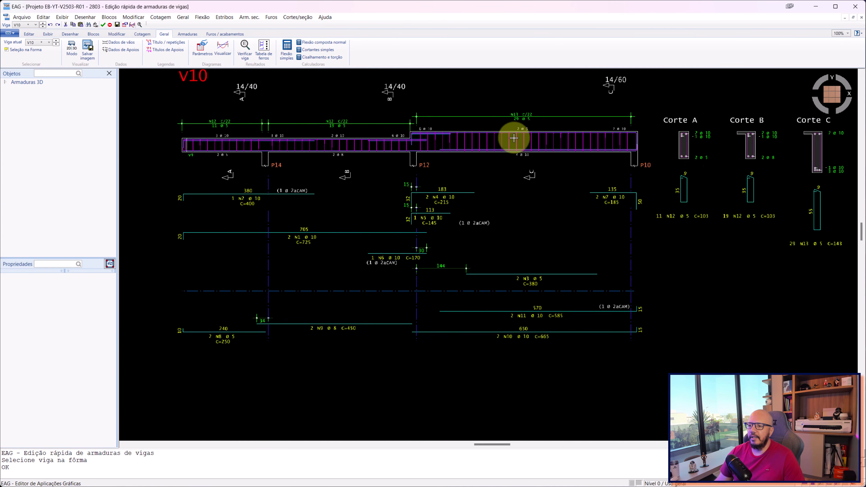
scroll(514, 138, down, 1)
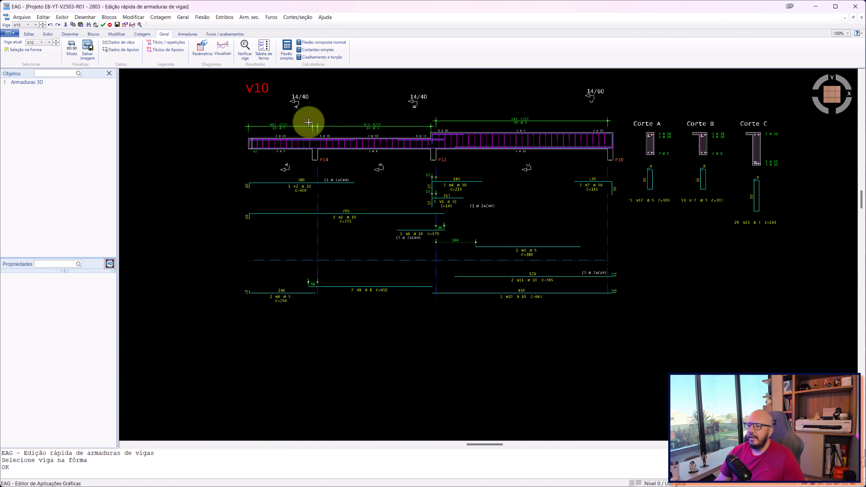
- Display V10's Mk, Vk, Nk and Tk diagrams beneath its reinforcement drawing
click(231, 52)
scroll(420, 143, down, 3)
scroll(445, 300, up, 2)
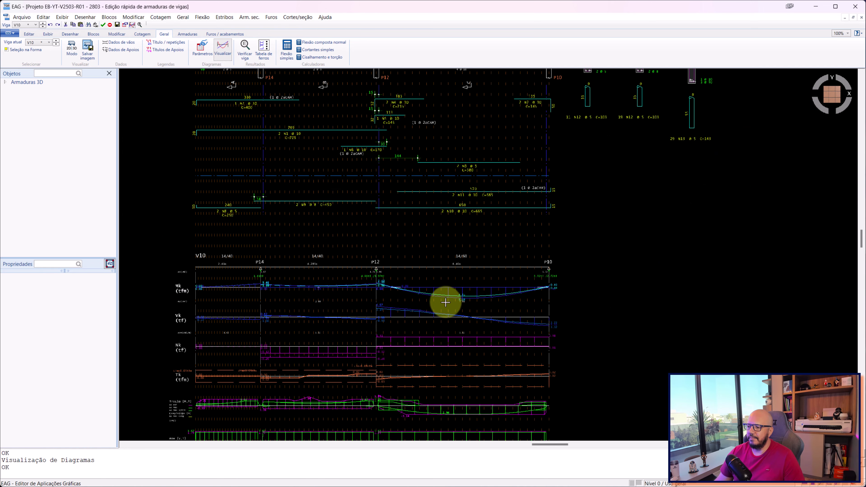
scroll(499, 257, up, 1)
scroll(538, 241, up, 1)
scroll(537, 241, up, 2)
scroll(573, 245, up, 2)
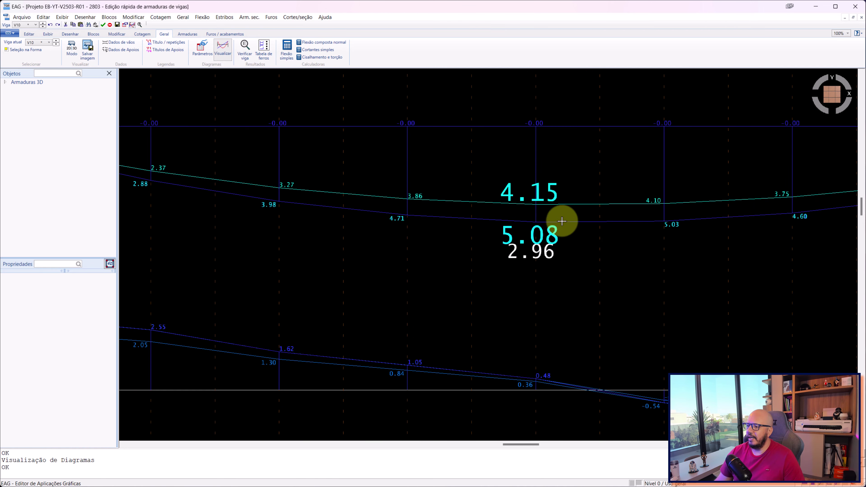
scroll(524, 229, down, 3)
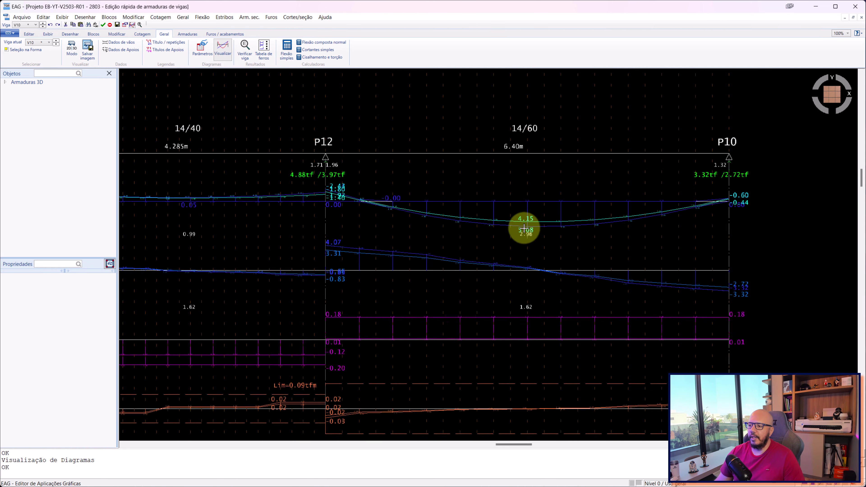
scroll(523, 228, down, 1)
- Zoom into moment values near P14, including -1.57, then close the quick editor
middle_drag(338, 200, 570, 197)
scroll(570, 198, down, 2)
scroll(383, 202, up, 5)
scroll(429, 184, up, 2)
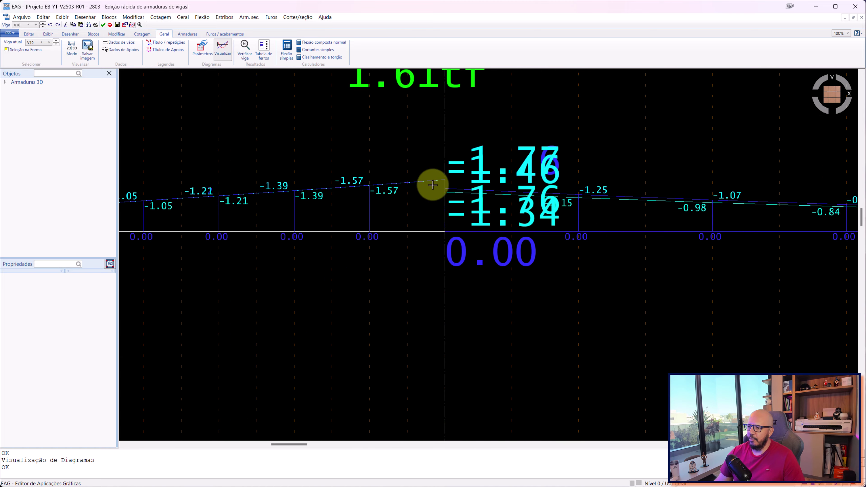
scroll(429, 155, up, 2)
scroll(410, 160, down, 4)
scroll(410, 160, down, 4)
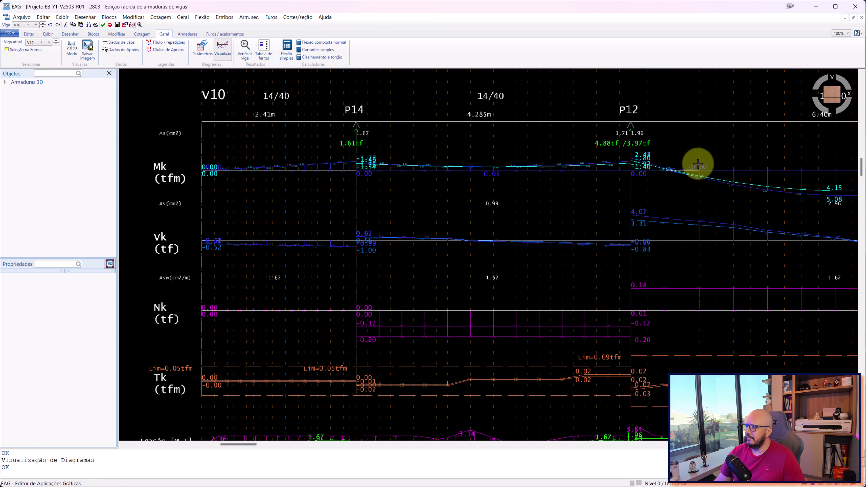
scroll(535, 170, up, 1)
scroll(271, 179, up, 4)
scroll(272, 180, up, 4)
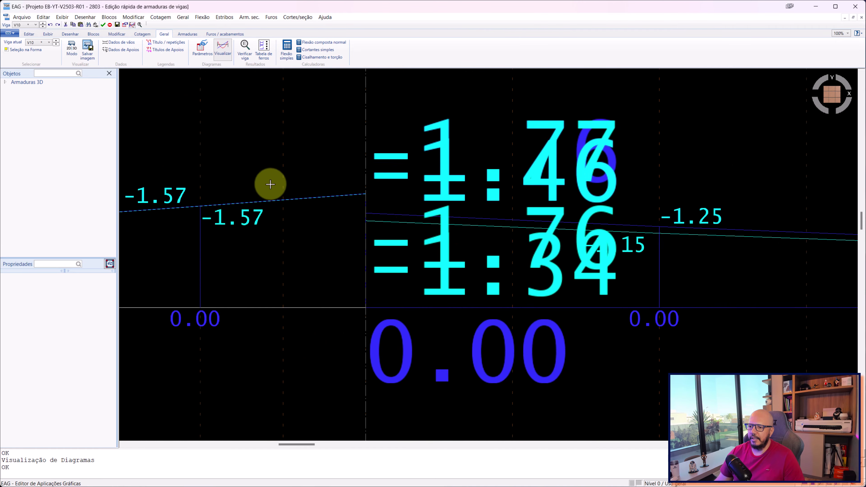
middle_drag(268, 183, 408, 184)
scroll(408, 184, up, 2)
scroll(408, 194, down, 4)
scroll(410, 193, down, 3)
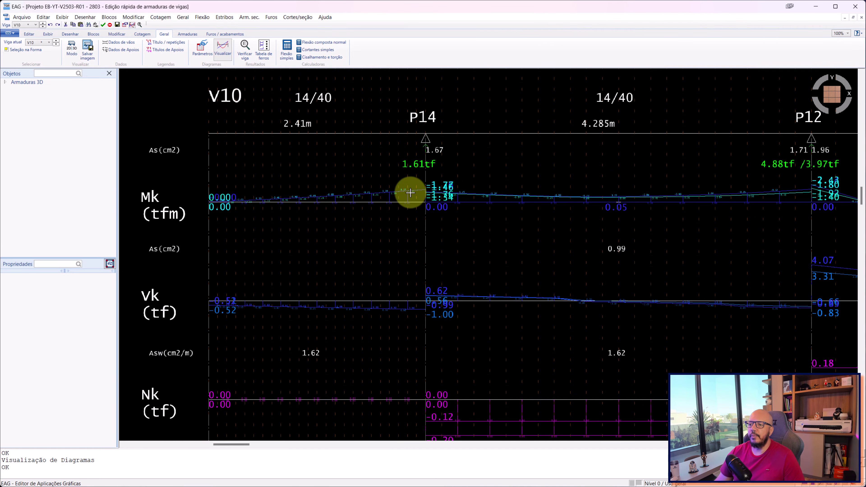
scroll(406, 188, down, 2)
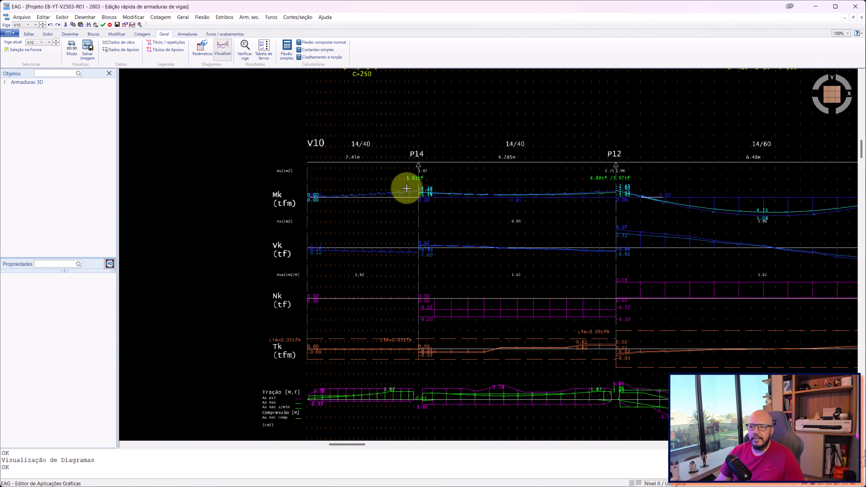
click(852, 11)
- Preview FORRO beams V1–V3 and the VIGAS.REP report, then switch to the TERREO floor
click(250, 168)
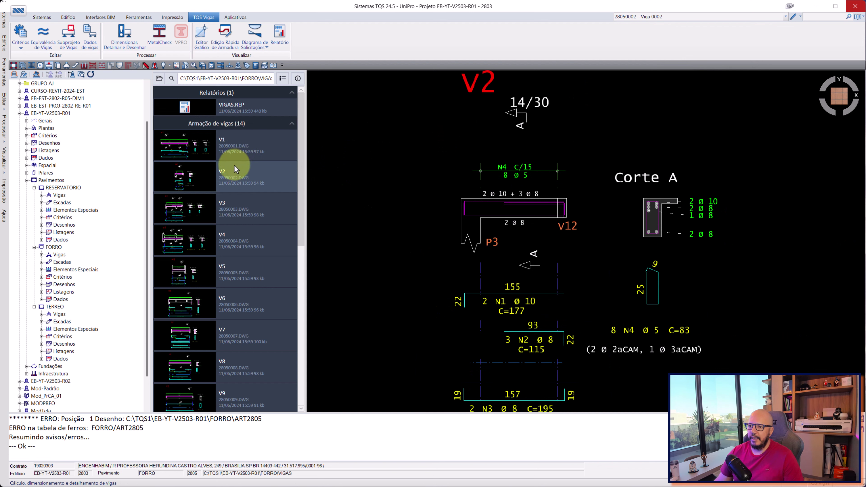
click(197, 215)
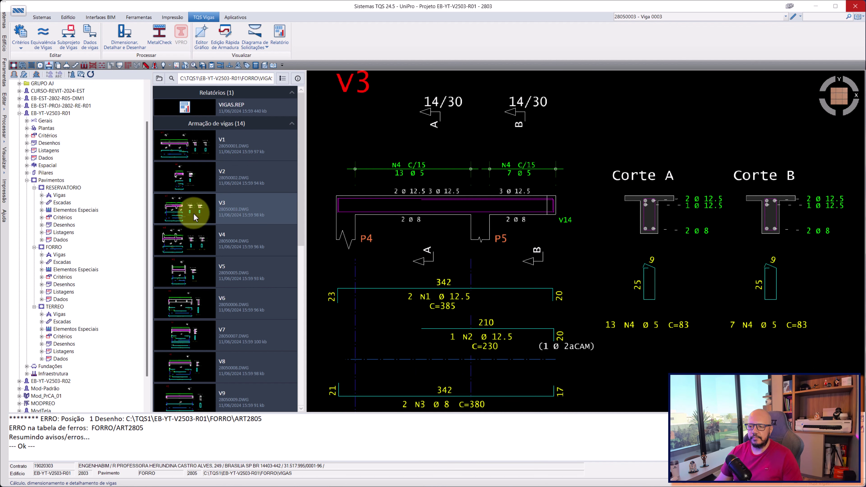
click(241, 106)
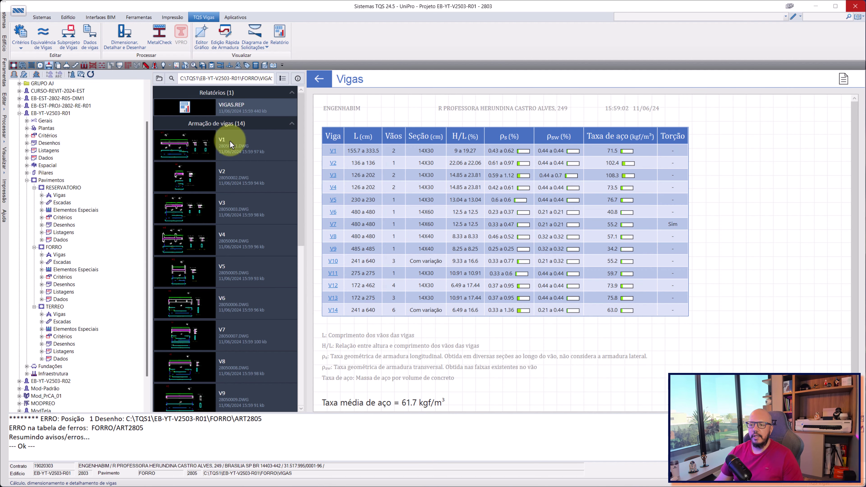
click(222, 150)
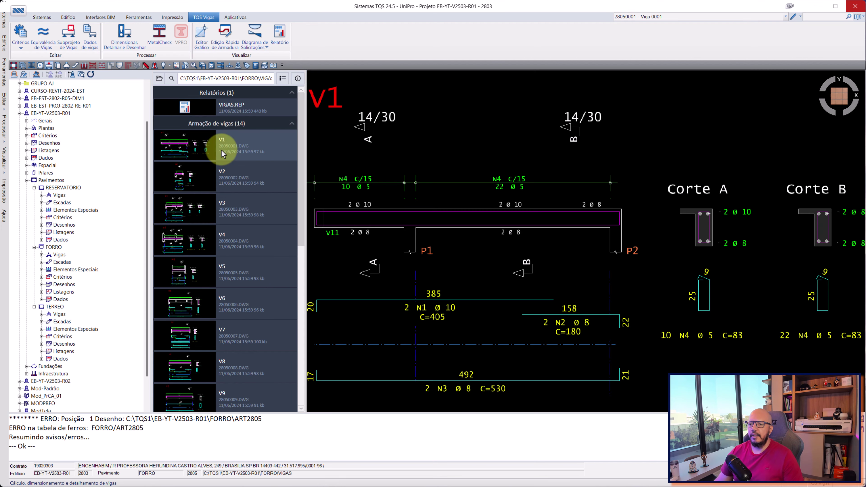
click(222, 170)
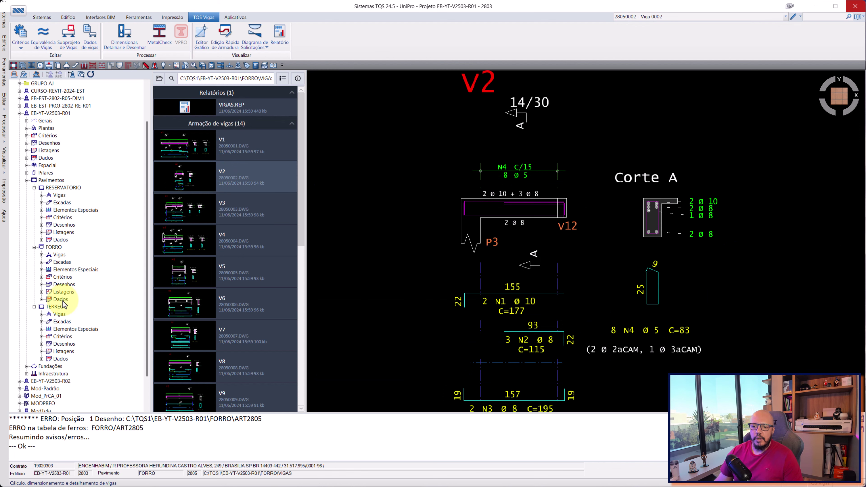
click(55, 307)
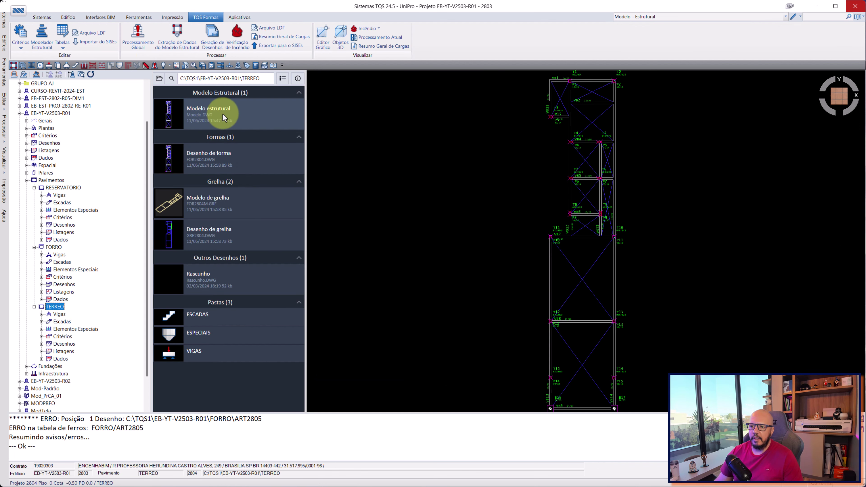
scroll(690, 232, up, 2)
scroll(664, 203, up, 3)
scroll(663, 174, up, 3)
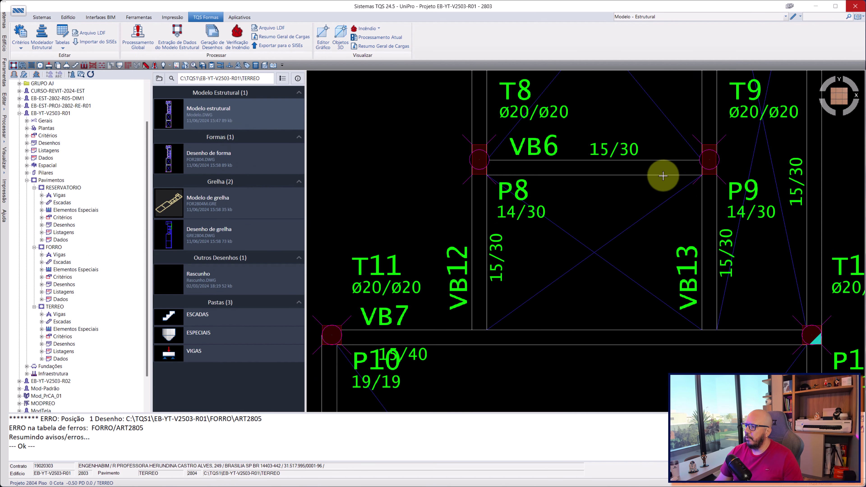
scroll(669, 157, up, 3)
scroll(669, 147, down, 1)
scroll(665, 160, down, 1)
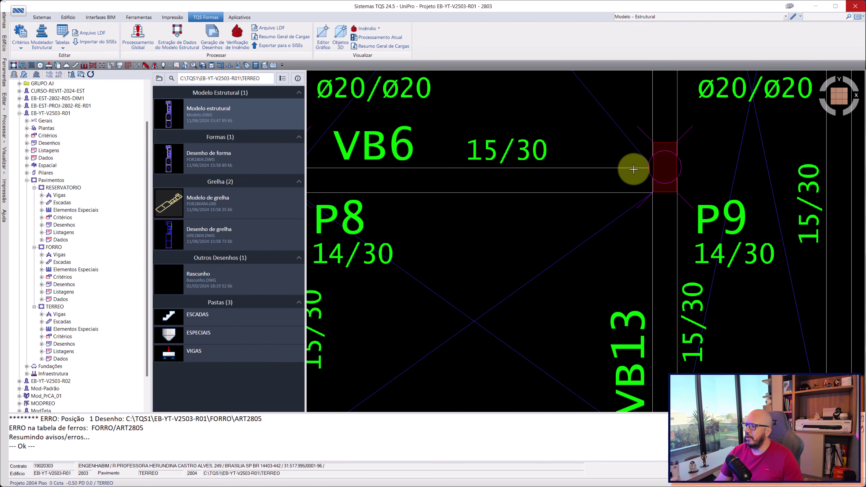
scroll(613, 168, down, 3)
scroll(616, 168, up, 3)
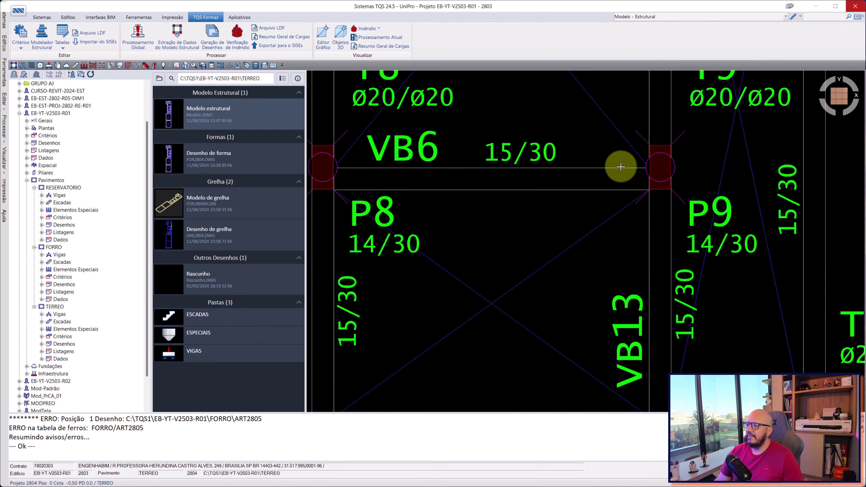
scroll(375, 176, up, 1)
middle_drag(415, 174, 495, 174)
scroll(494, 175, up, 1)
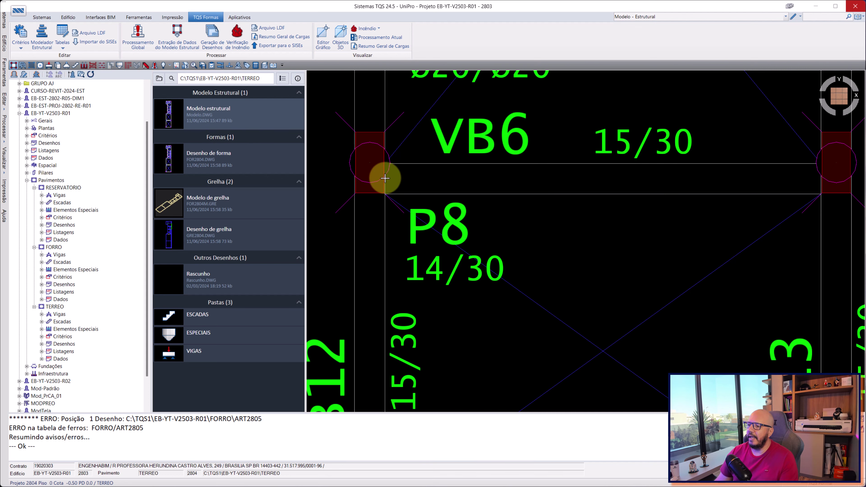
scroll(378, 176, down, 2)
scroll(490, 184, down, 1)
scroll(495, 174, down, 1)
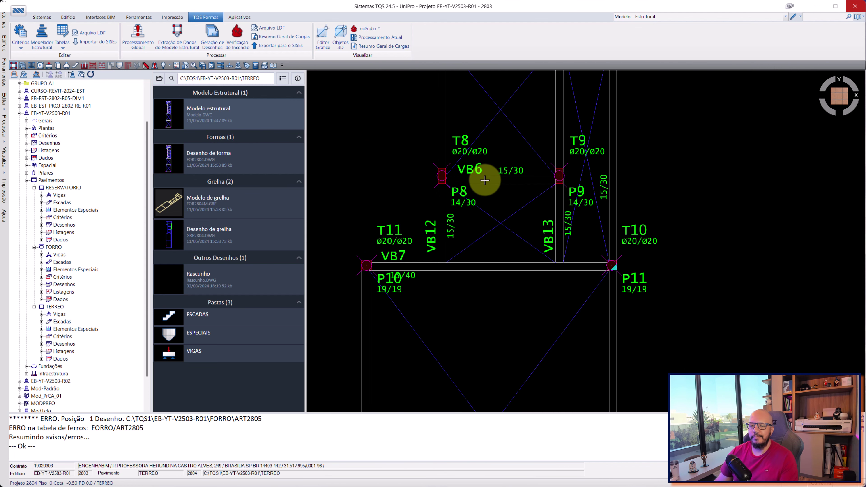
scroll(485, 179, down, 2)
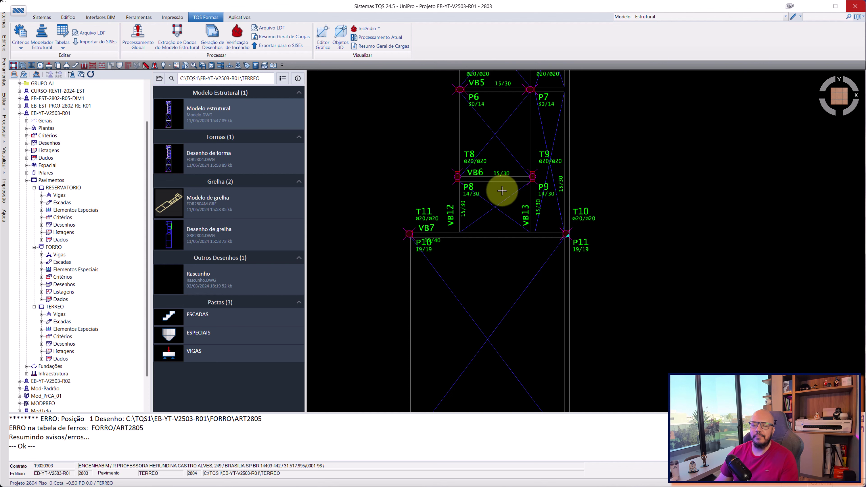
scroll(532, 199, up, 3)
scroll(532, 206, up, 2)
scroll(525, 203, down, 4)
scroll(525, 204, up, 2)
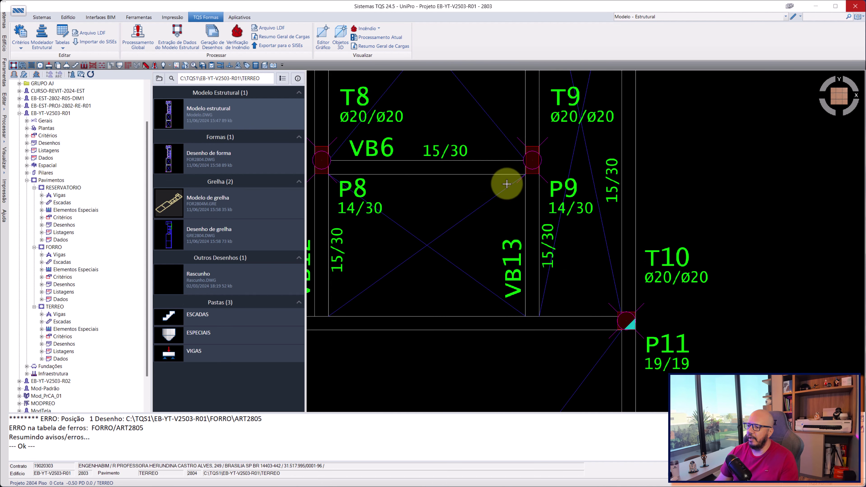
middle_drag(370, 172, 484, 176)
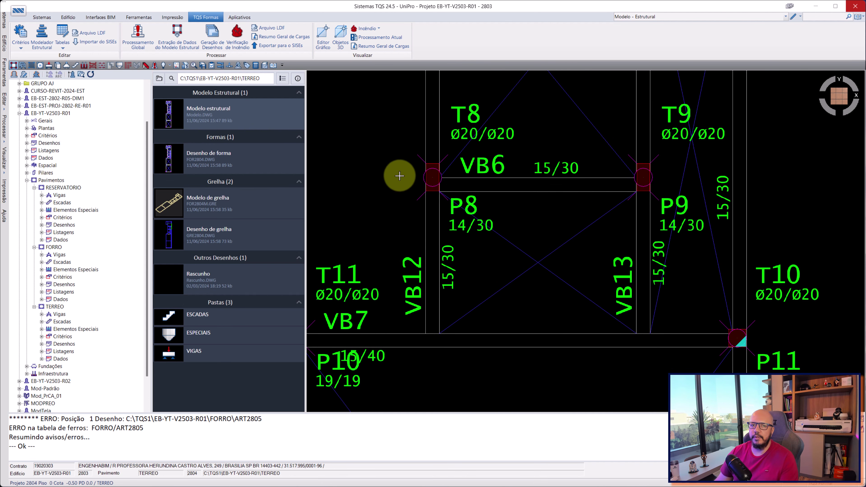
scroll(560, 200, up, 1)
middle_drag(560, 200, 467, 186)
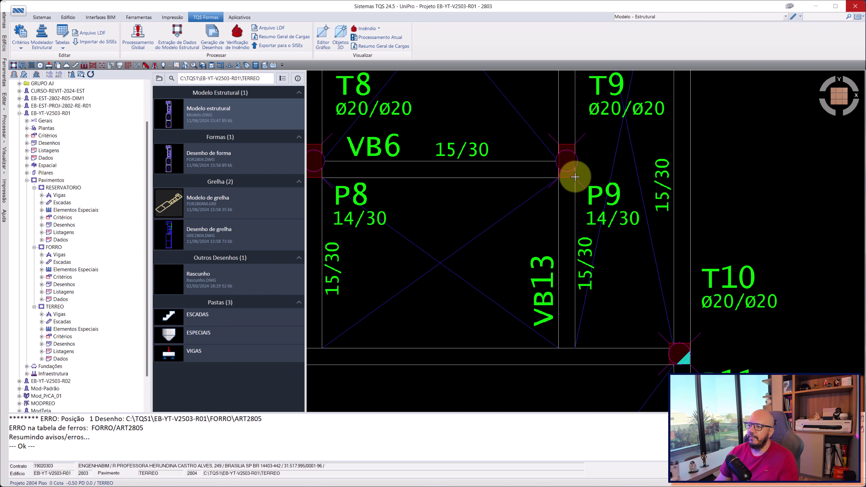
- Select the FORRO floor under Pavimentos to show its model, grid and slab reinforcement drawings
click(54, 247)
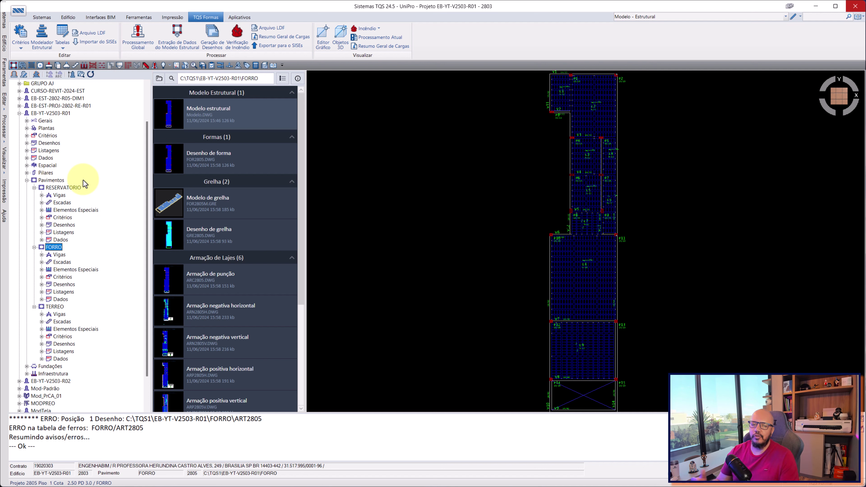